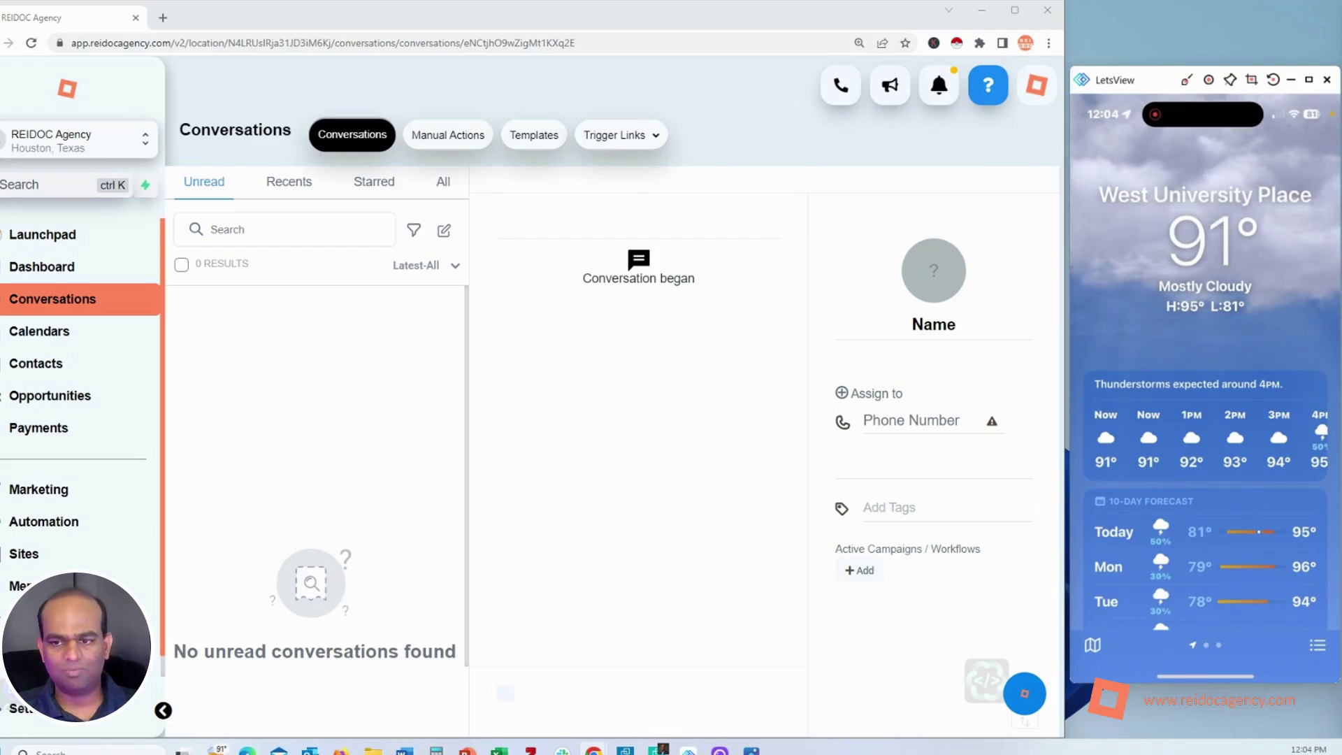
Show the qrCode.png image in a restored window over the Conversations page and enlarge that window for scanning.
key("alt+Tab")
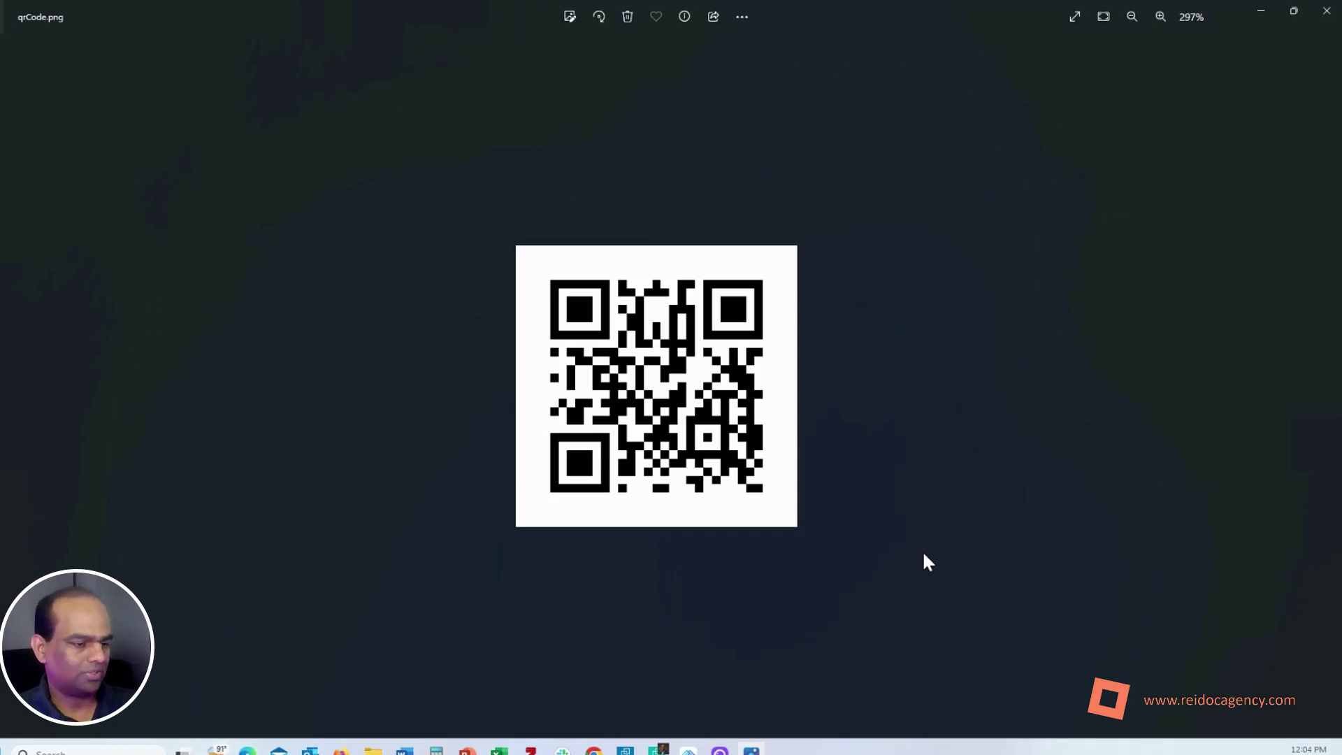
left_click(1293, 11)
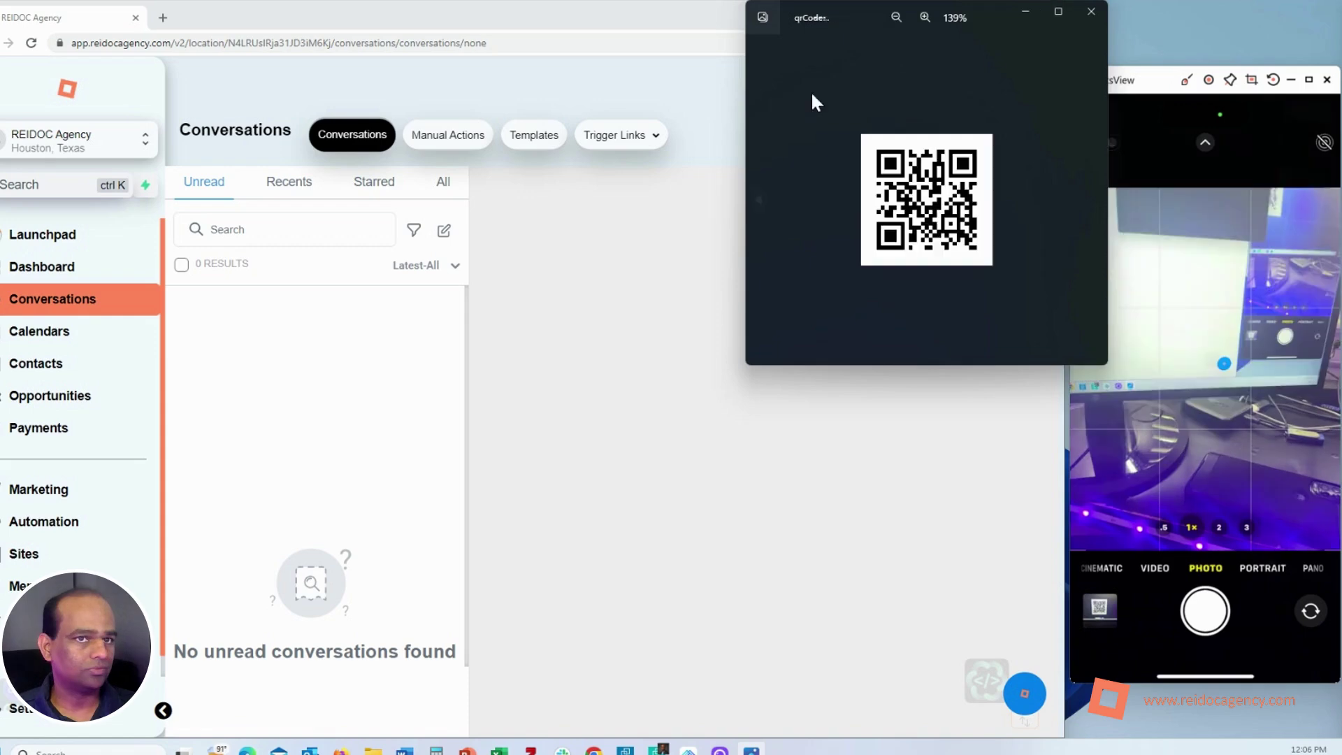
left_click_drag(976, 12, 683, 114)
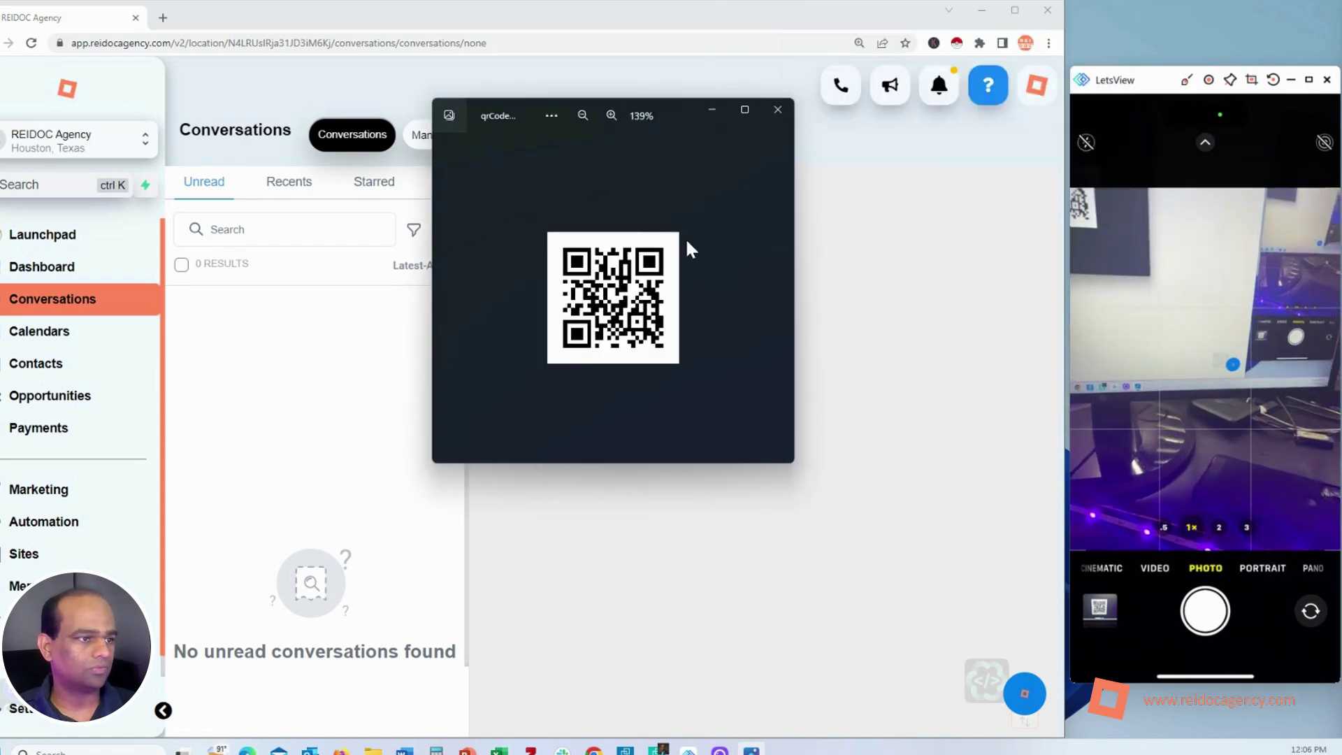
left_click_drag(436, 467, 273, 633)
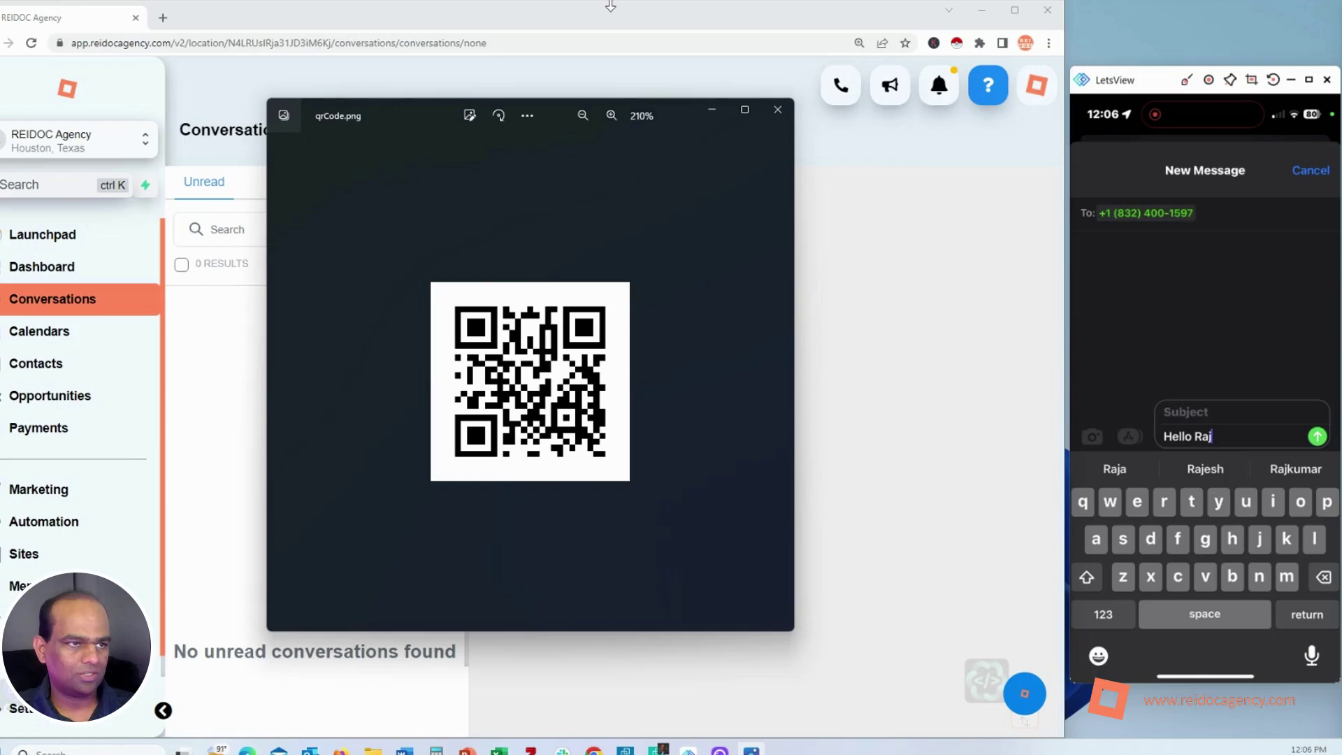
Minimize the QR code image and answer "Yes" to the free course offer in the phone's text conversation.
left_click(711, 113)
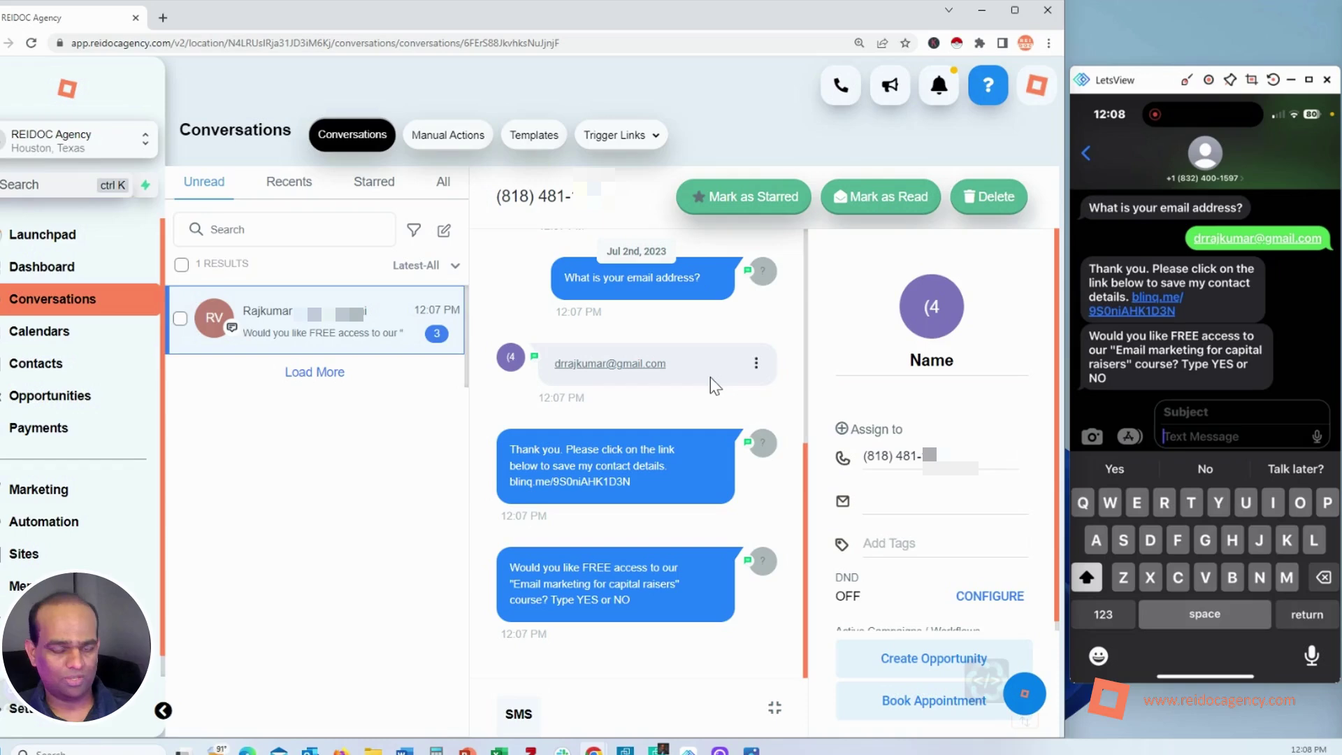
type("Yes")
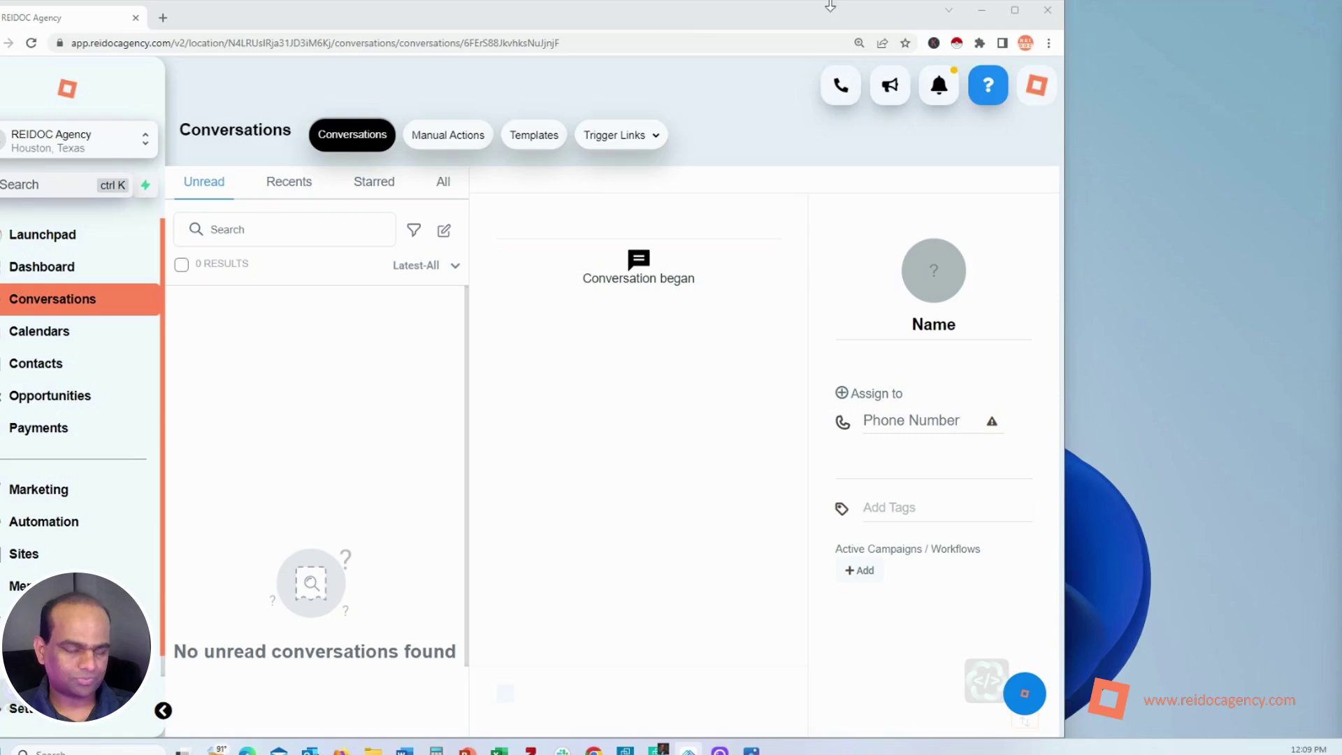
Maximize the browser, list all conversations and review the newest contact's text thread from the first message to the last.
left_click(1016, 10)
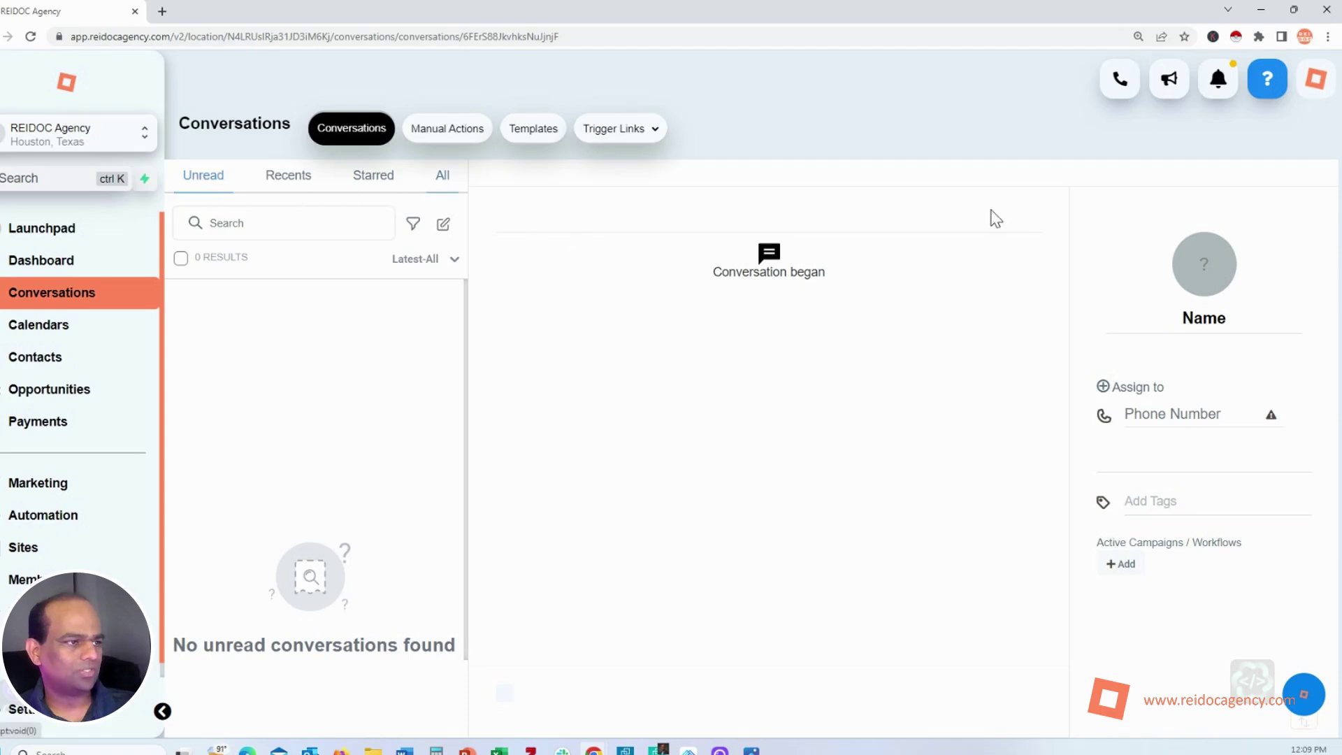
left_click(443, 178)
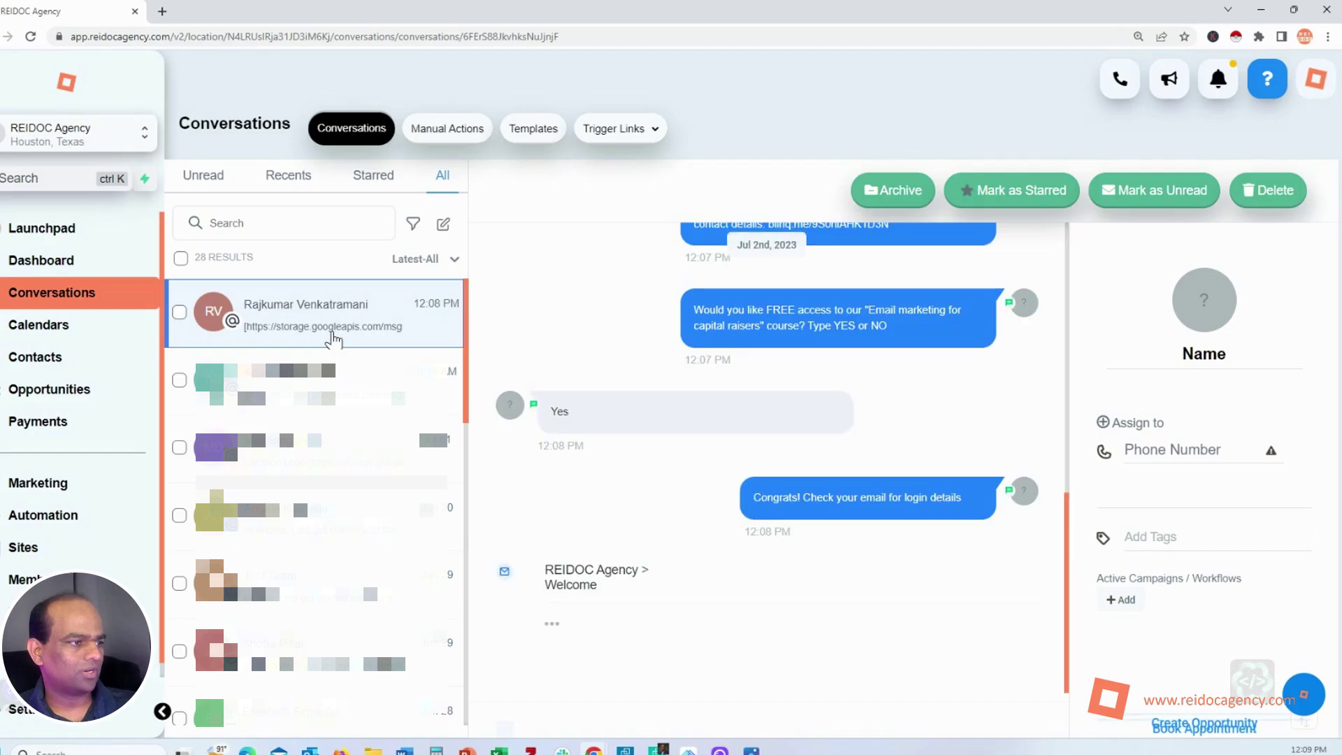
scroll(688, 488, "up", 3)
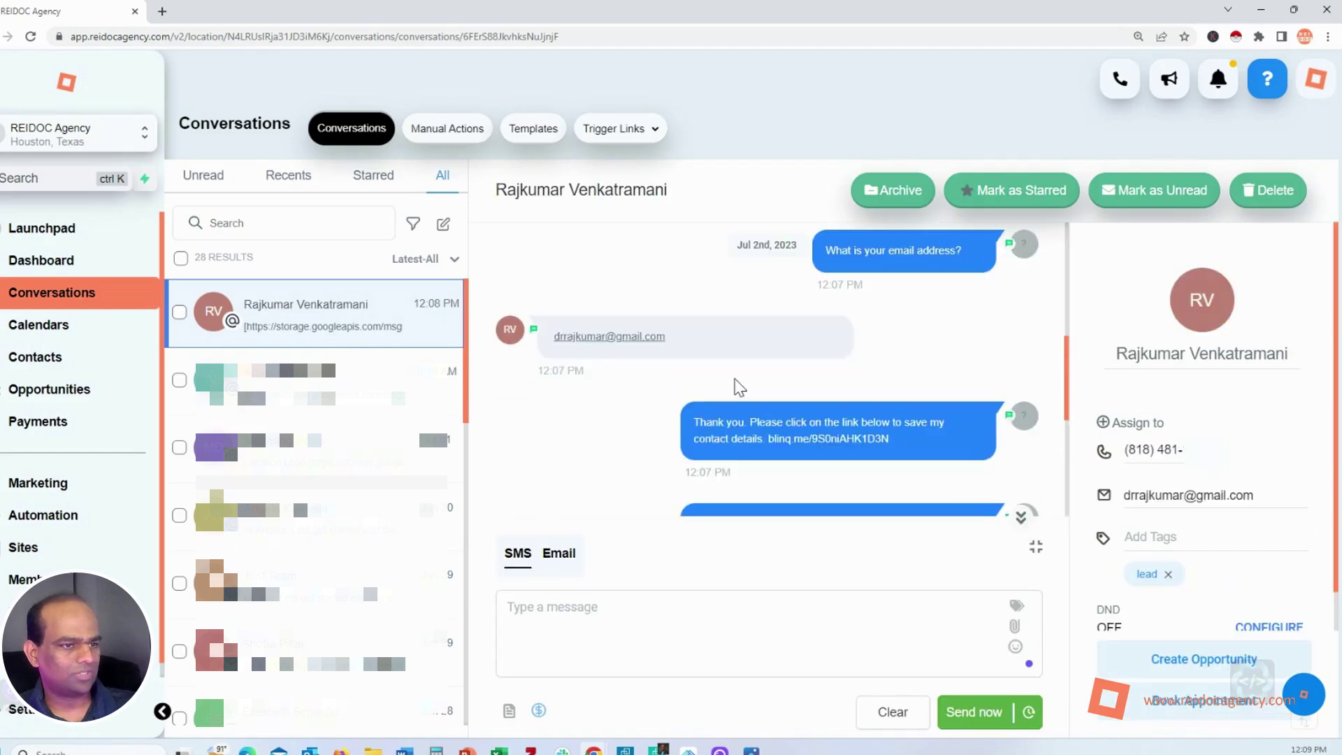
scroll(738, 384, "up", 5)
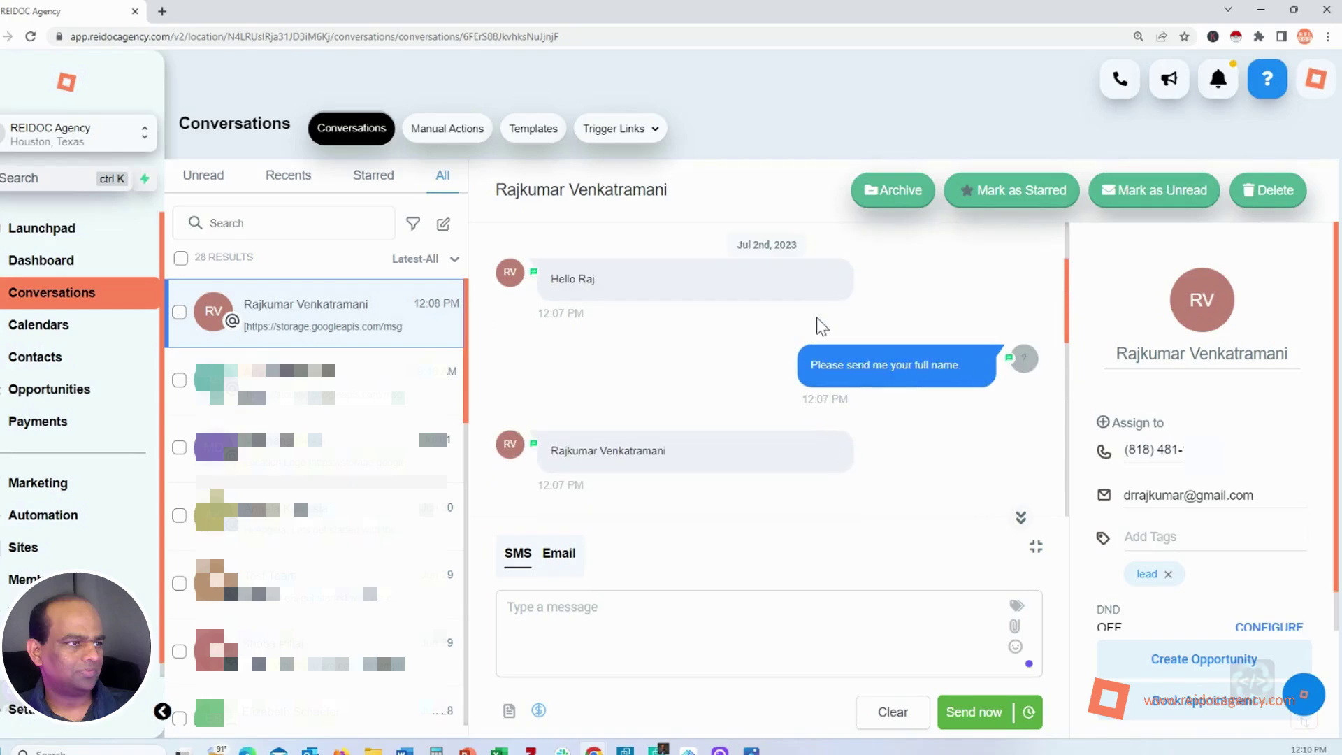
mouse_move(602, 270)
scroll(836, 368, "down", 5)
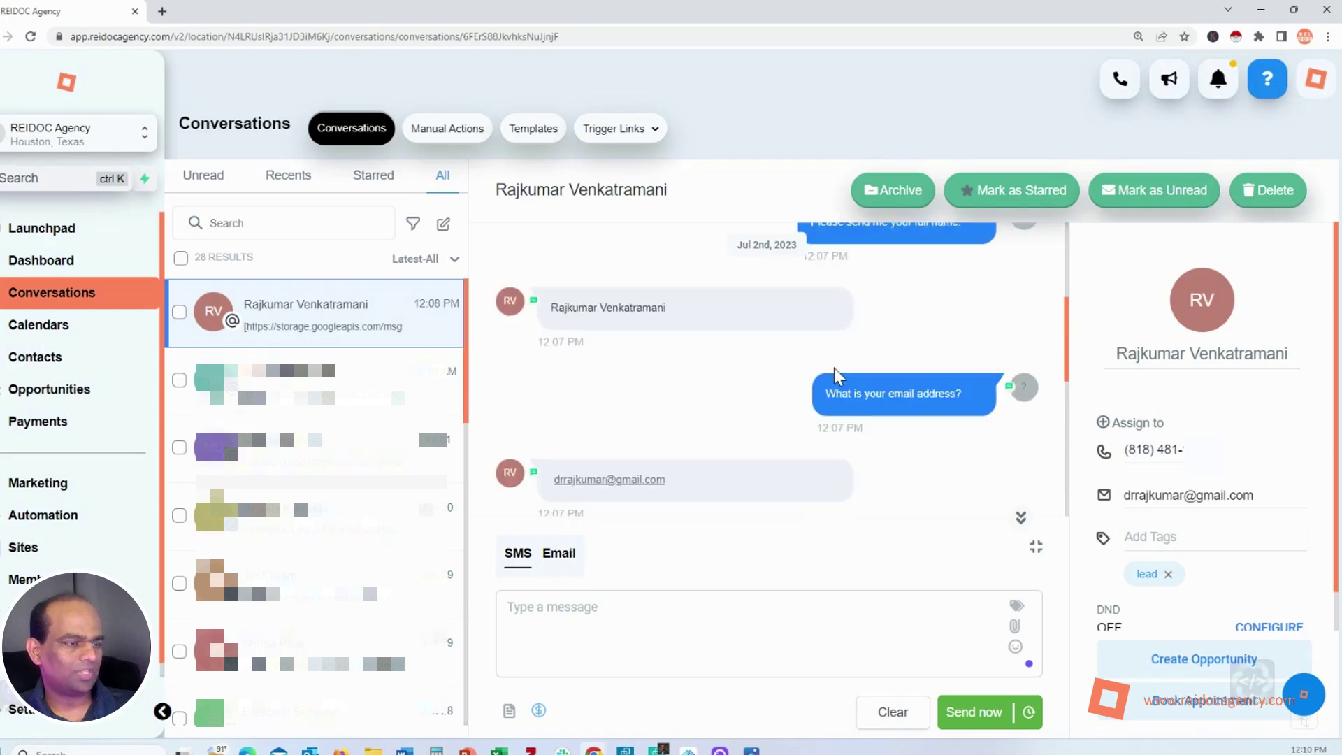
scroll(833, 367, "down", 3)
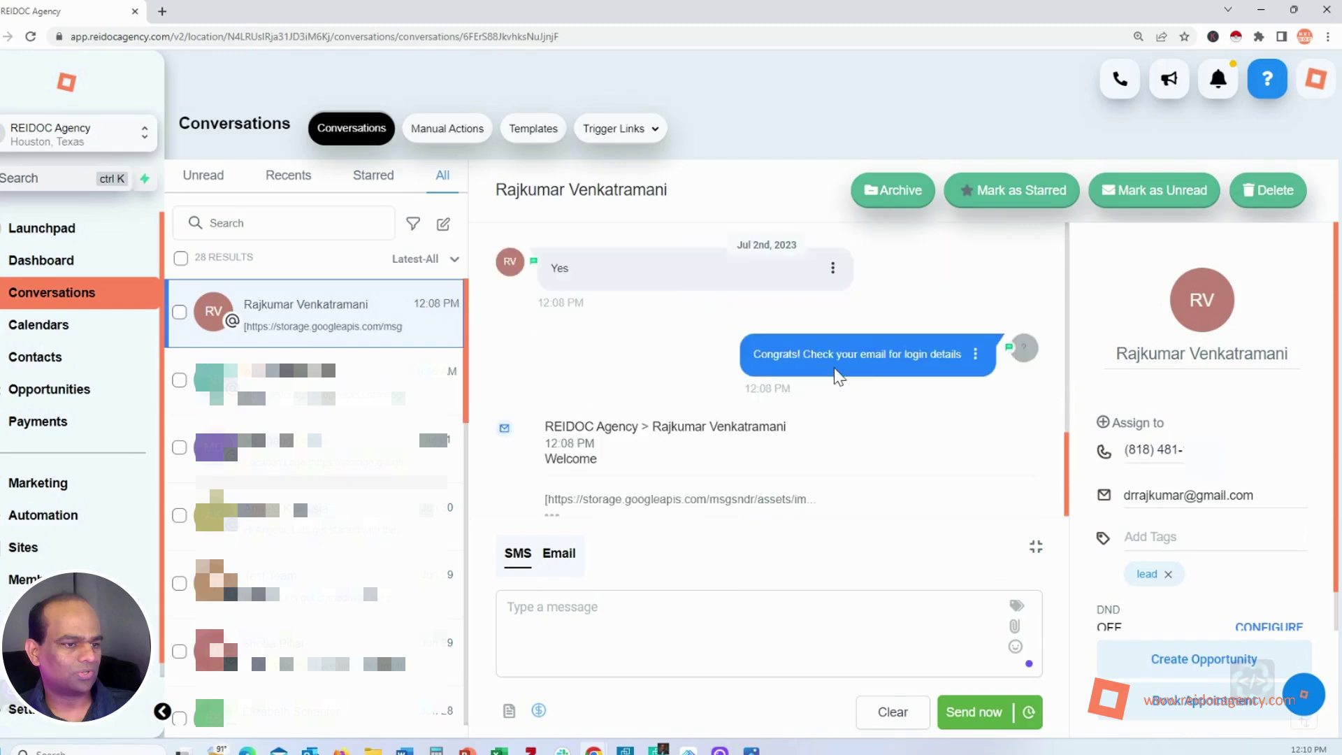
scroll(873, 343, "up", 2)
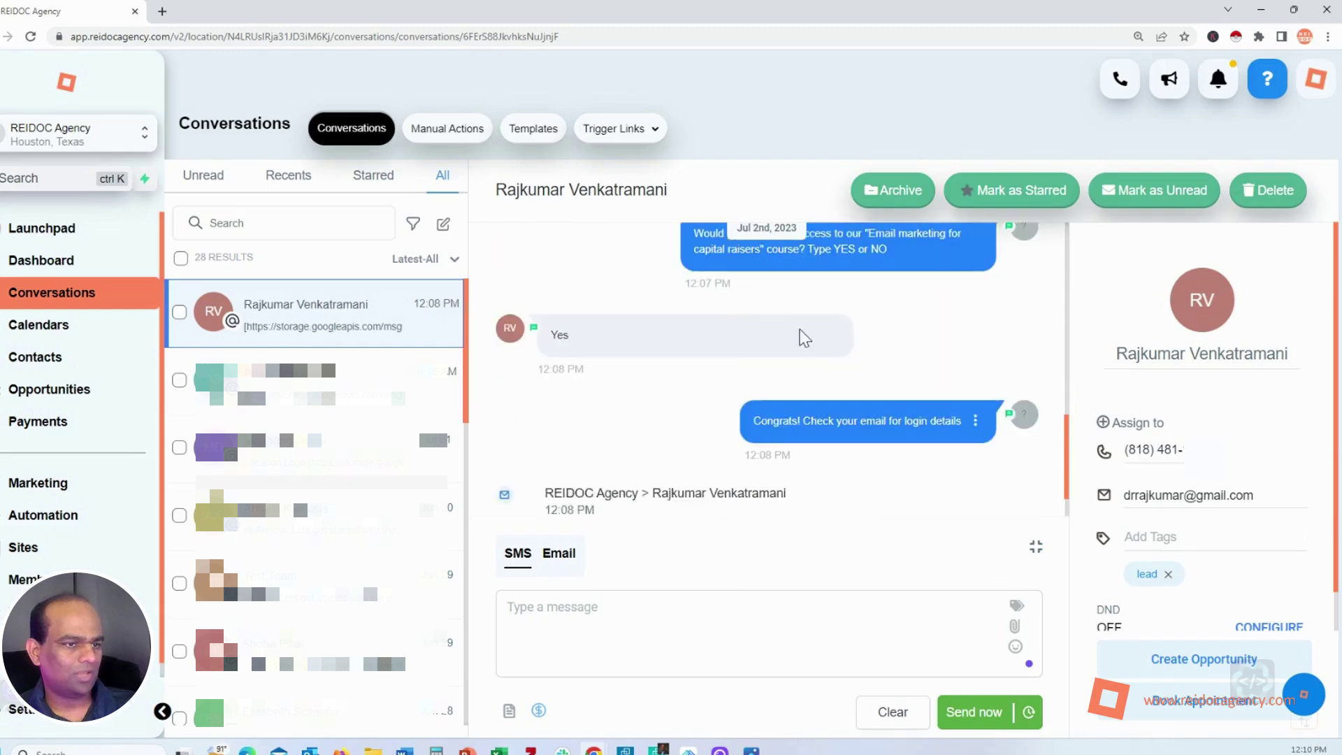
scroll(805, 390, "down", 2)
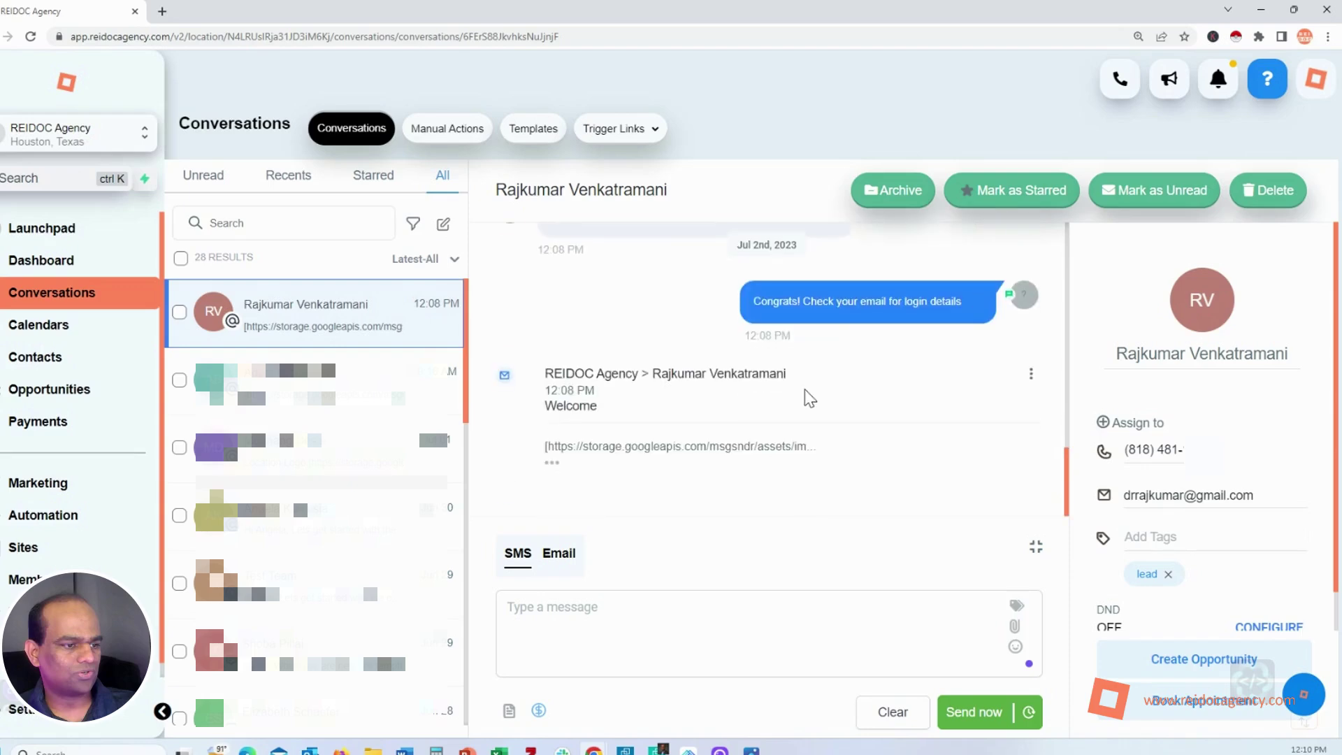
Expand the Welcome email in the thread and examine its login details and the contact's information, tag and active workflow.
left_click(552, 467)
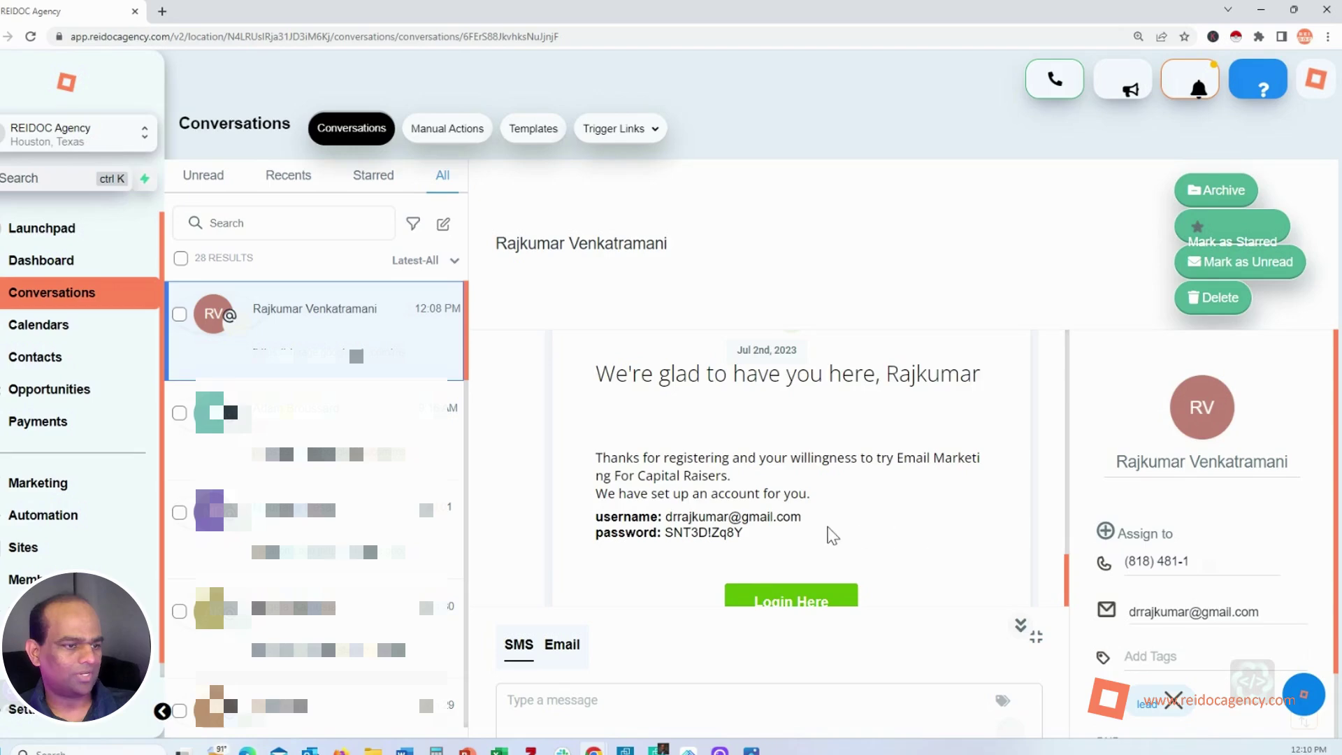
scroll(830, 536, "down", 1)
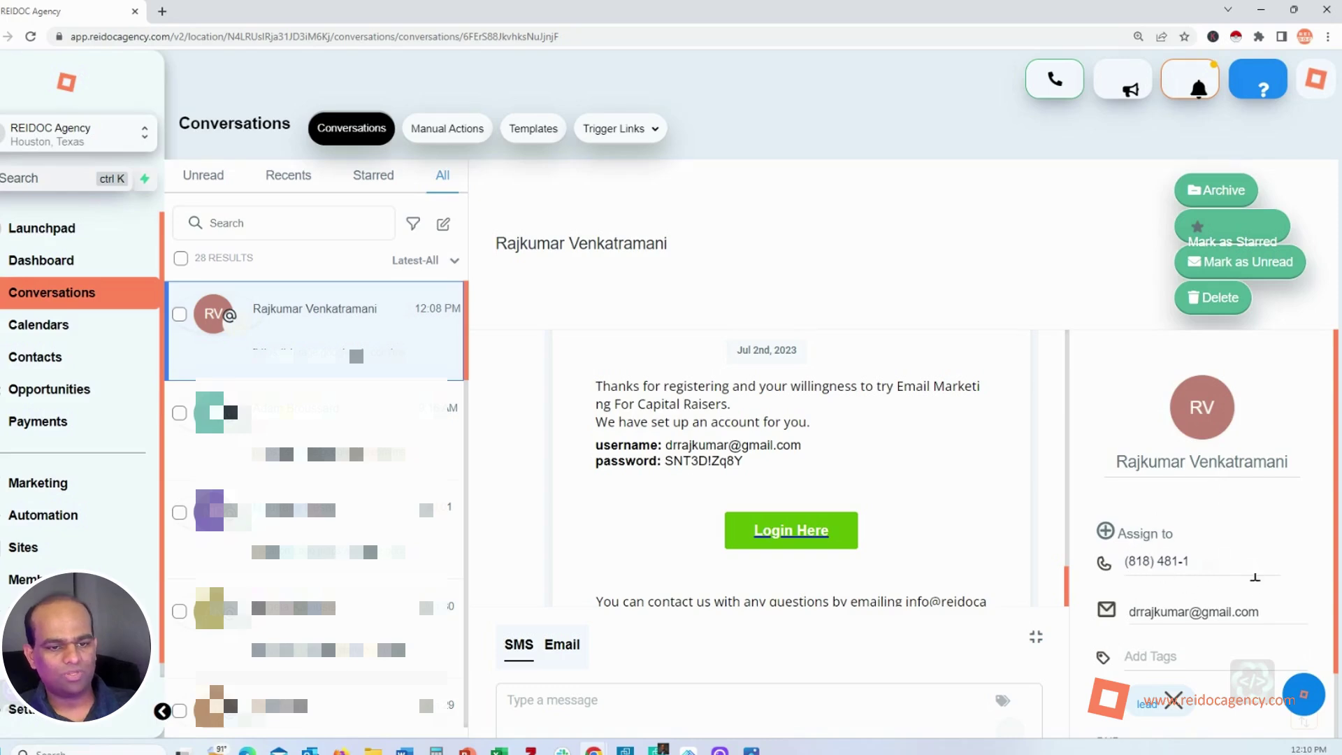
scroll(1162, 570, "down", 2)
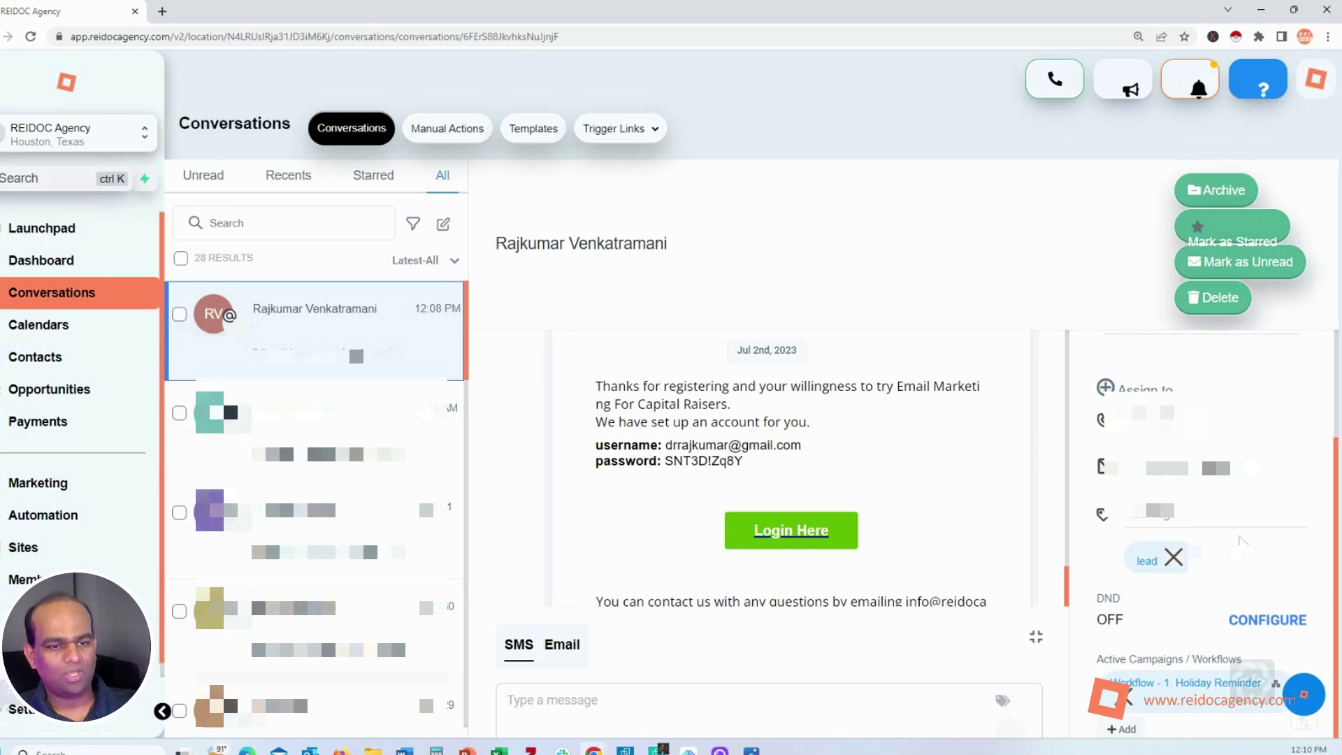
scroll(1202, 520, "up", 2)
scroll(1218, 521, "down", 1)
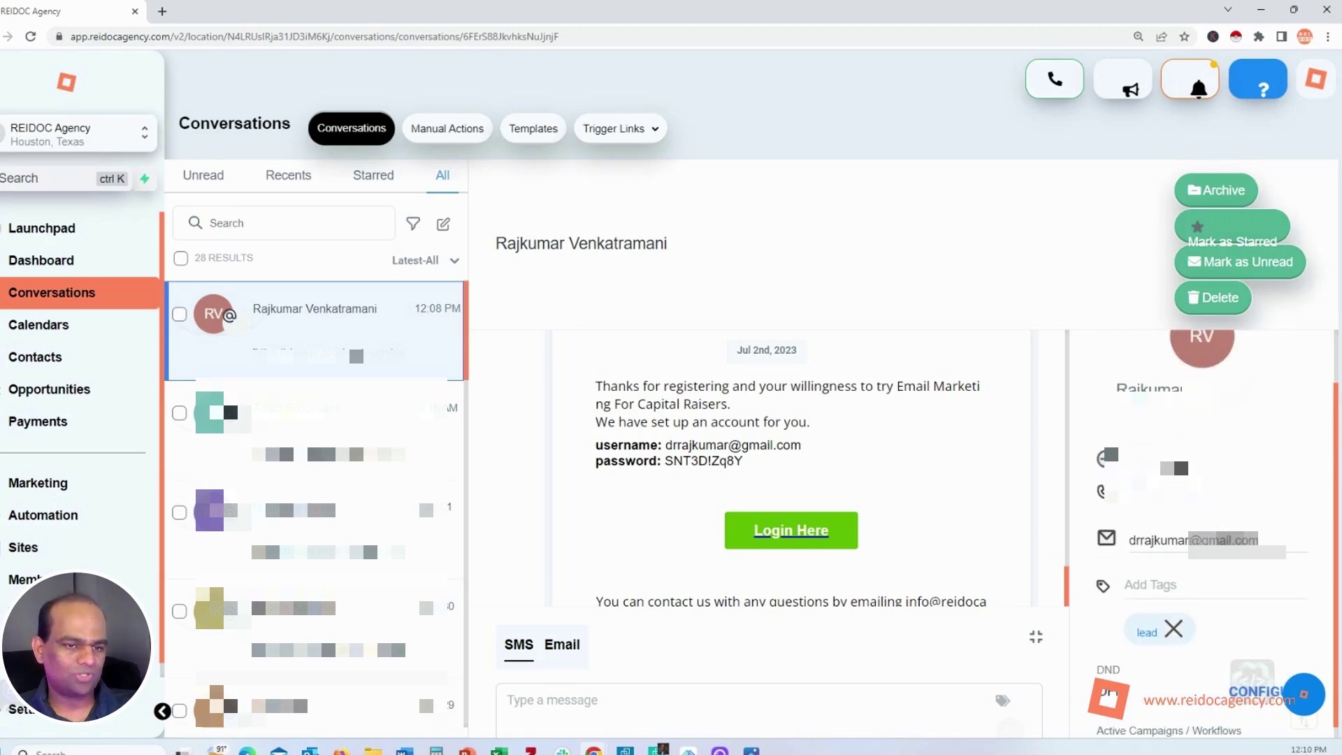
scroll(1189, 580, "down", 1)
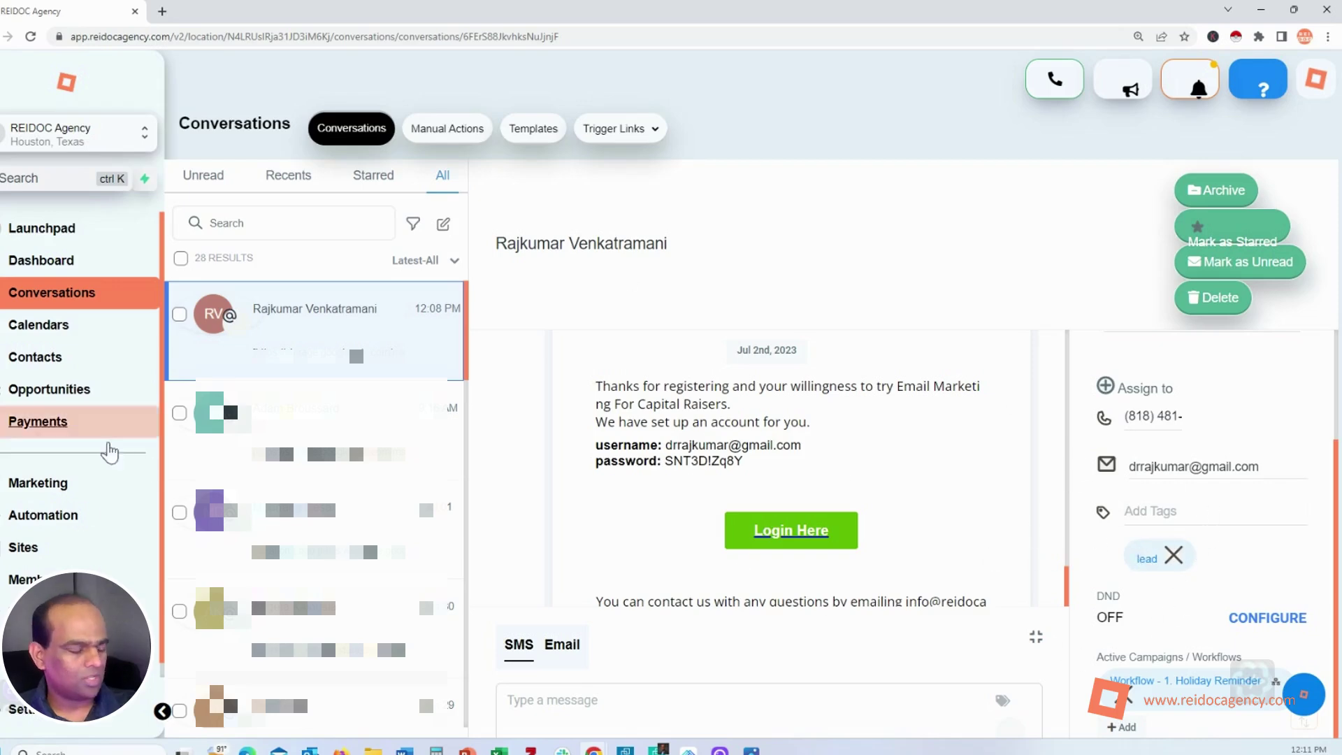
Open the QR Reply workflow from the QR Automation folder of the automation workflows.
left_click(82, 523)
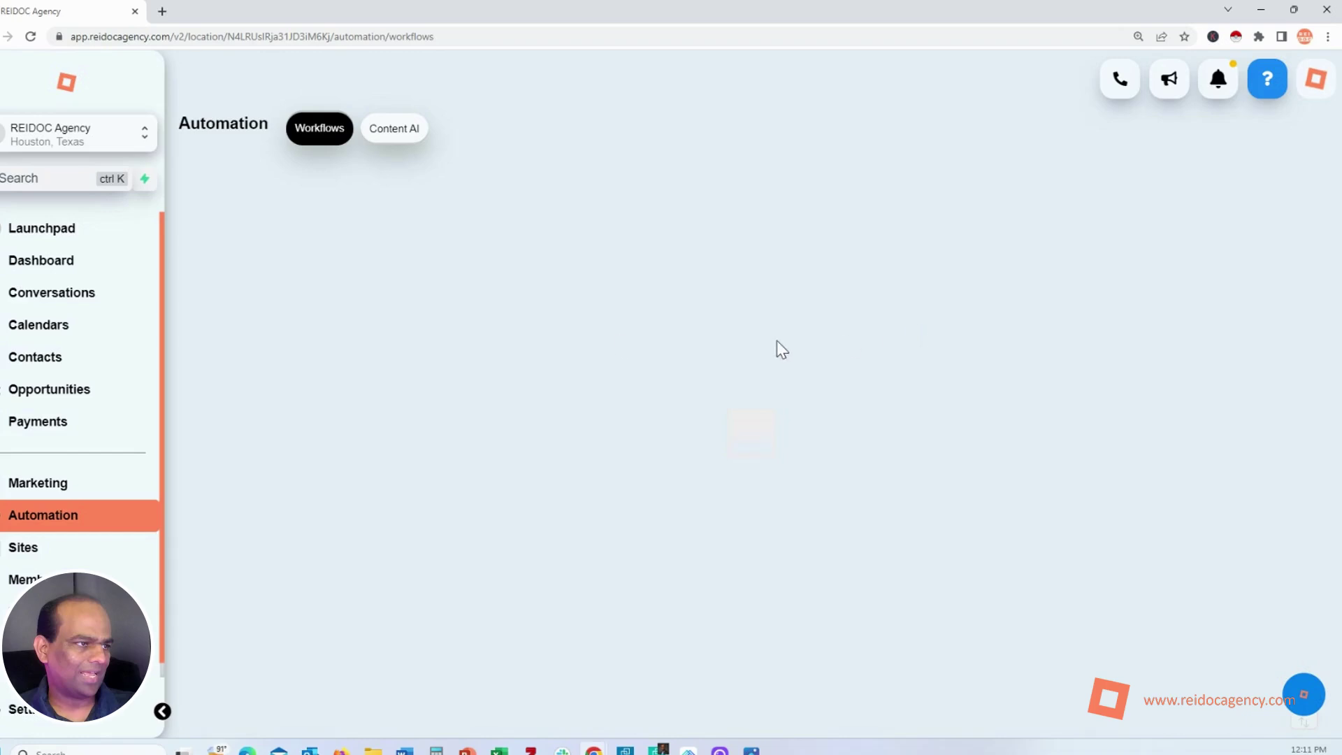
left_click(37, 523)
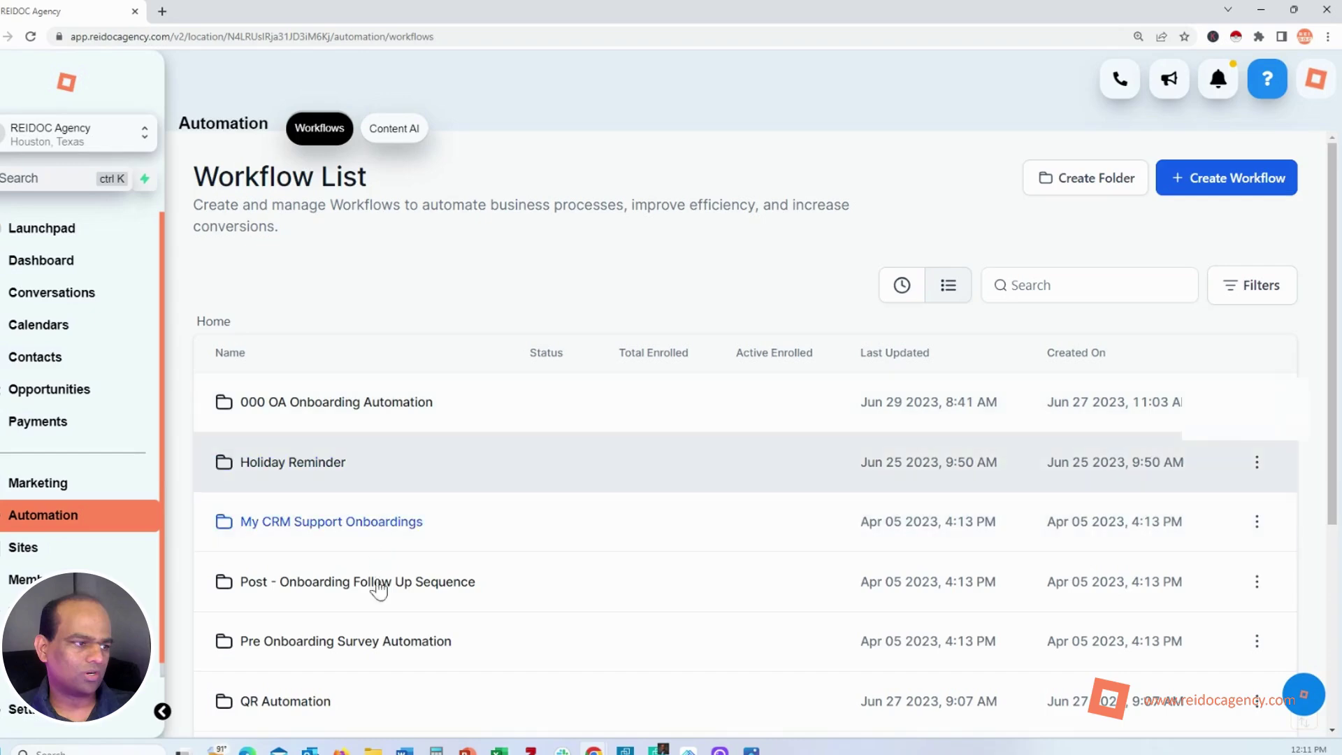
scroll(322, 641, "down", 2)
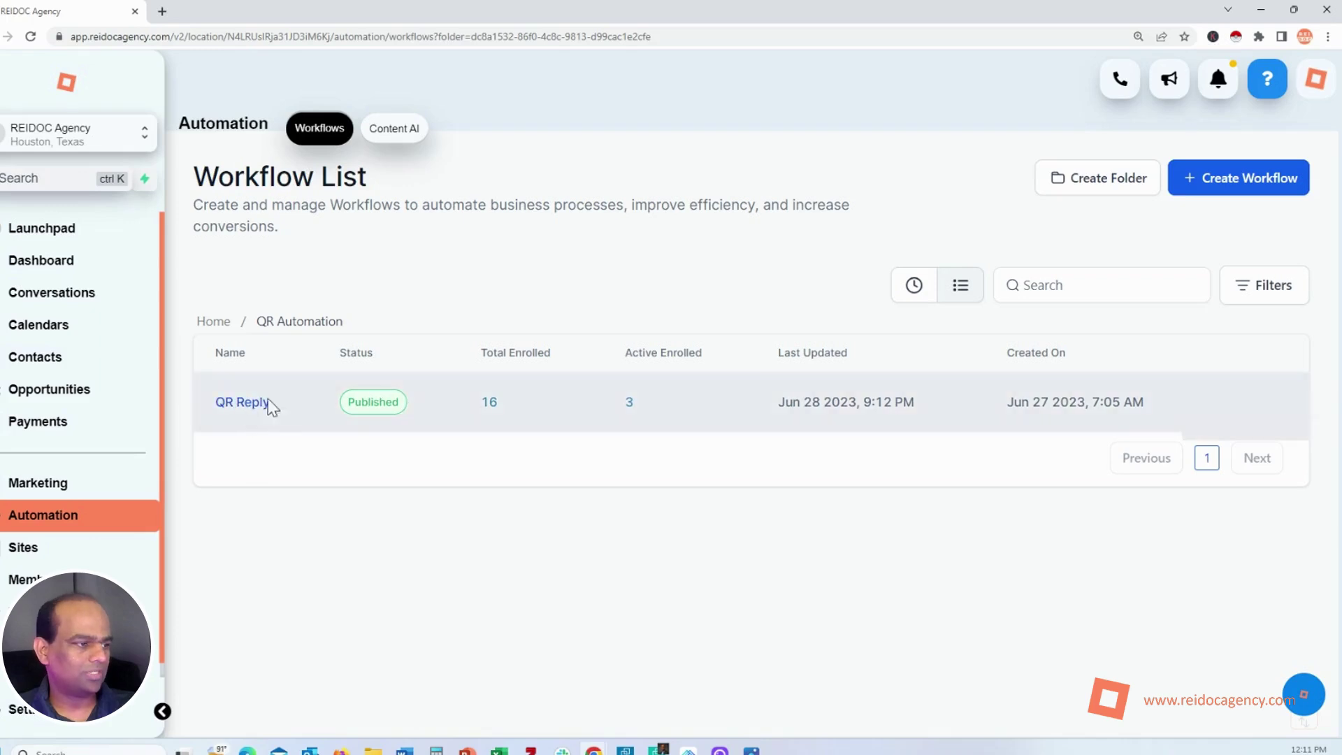
left_click(257, 405)
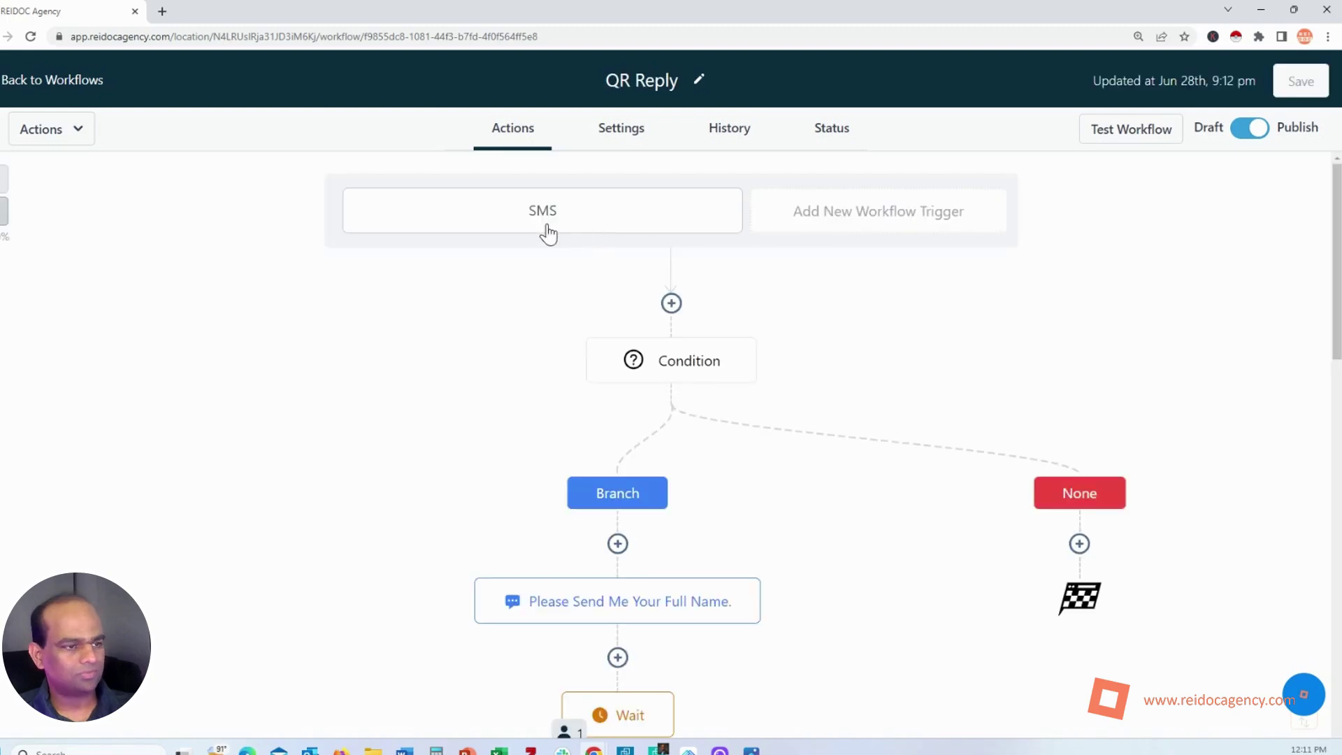
Examine the QR Reply workflow from its SMS trigger and condition through the full name and email questions to the contact field updates.
mouse_move(671, 361)
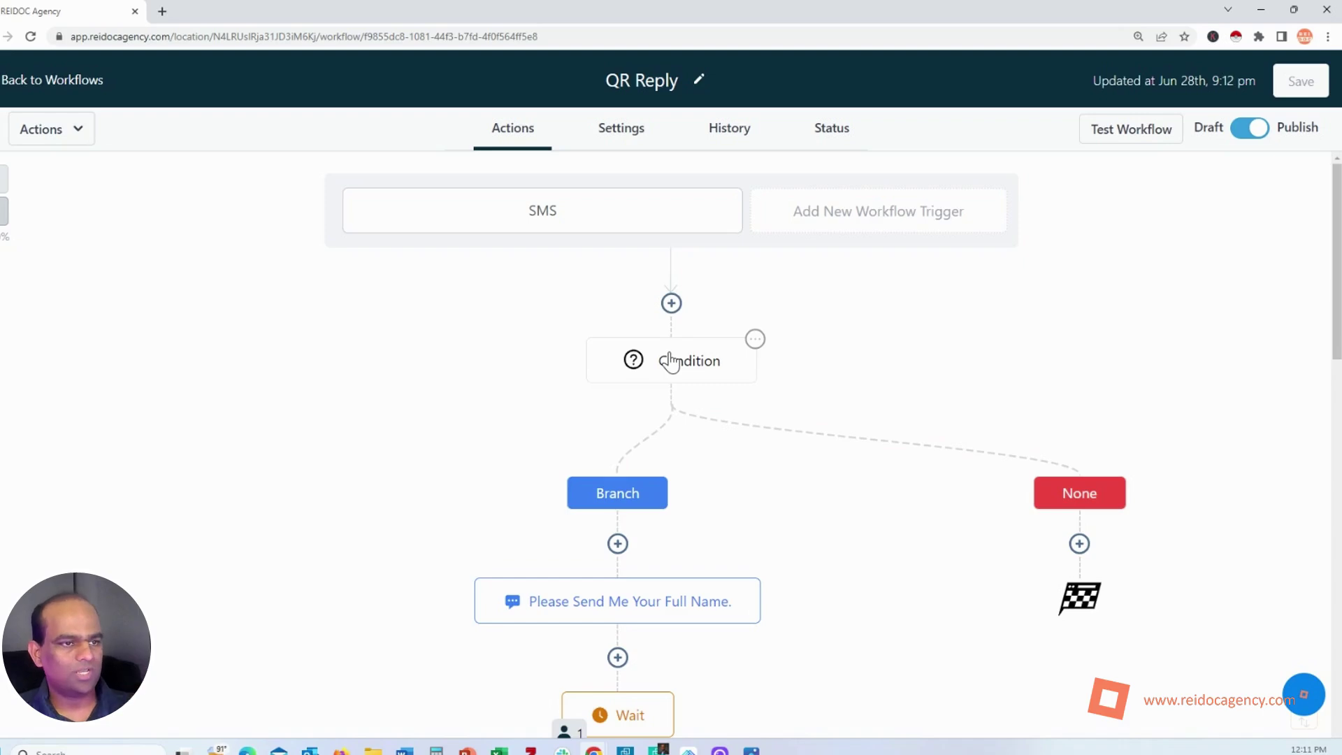
scroll(682, 367, "down", 3)
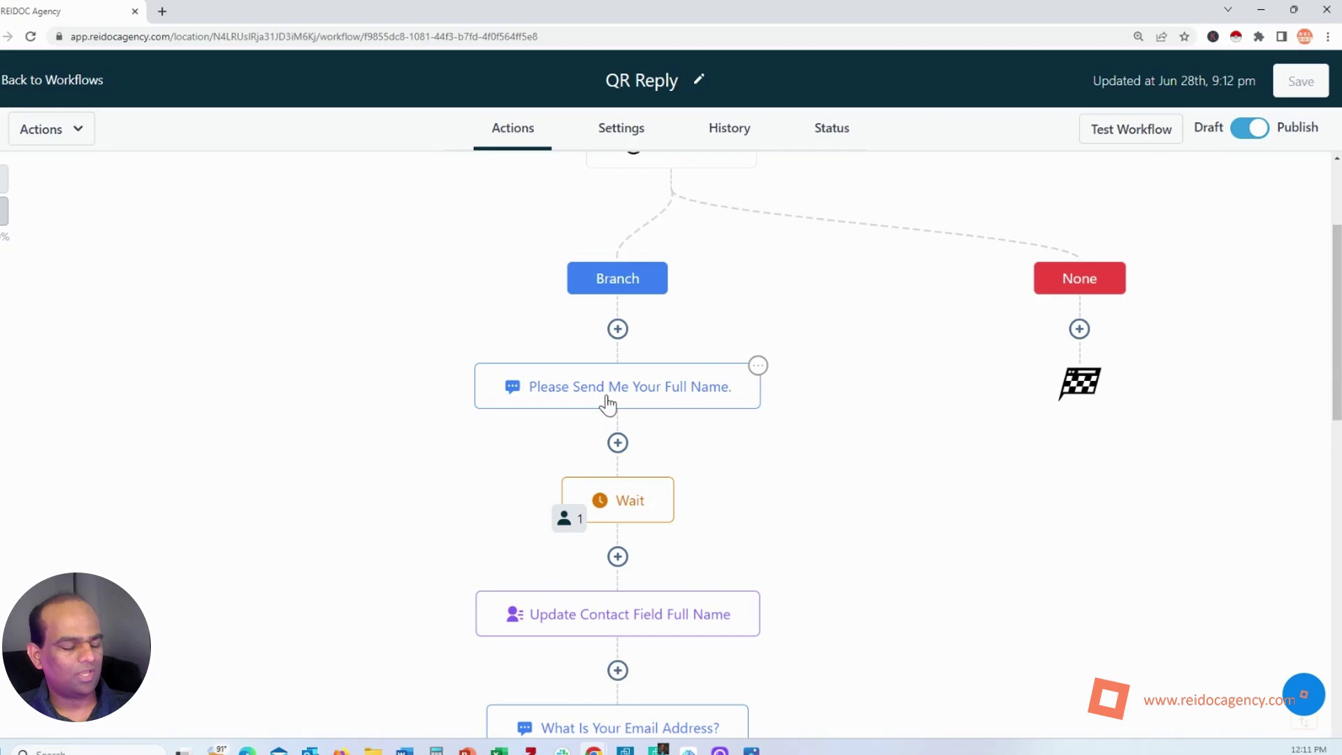
scroll(731, 388, "down", 2)
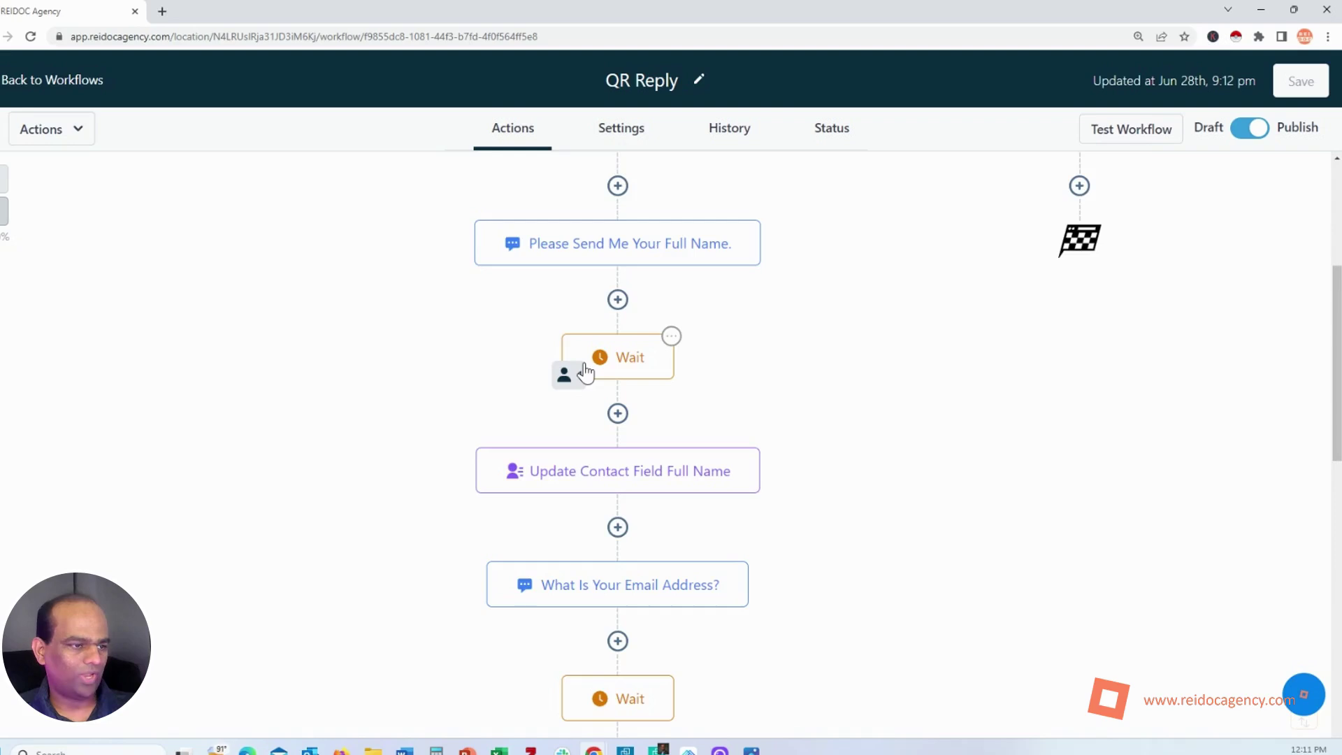
scroll(584, 372, "down", 1)
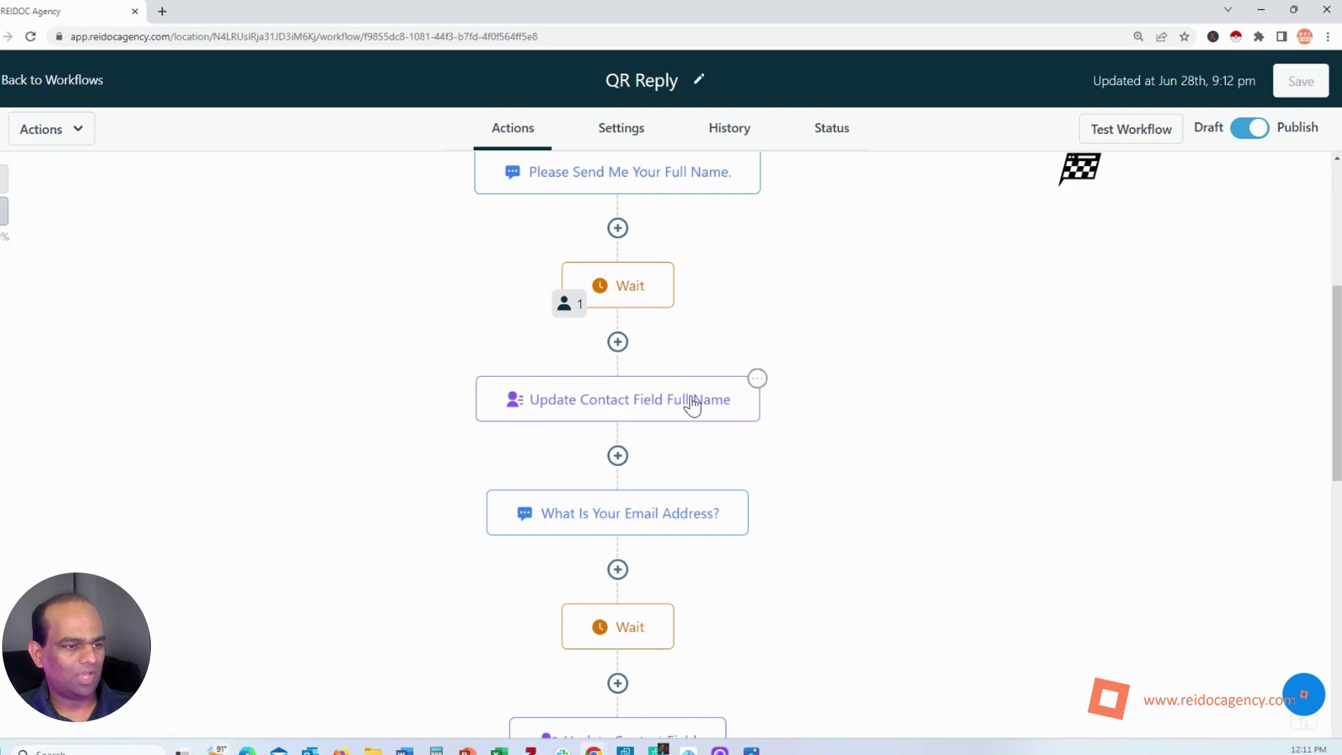
scroll(699, 412, "down", 2)
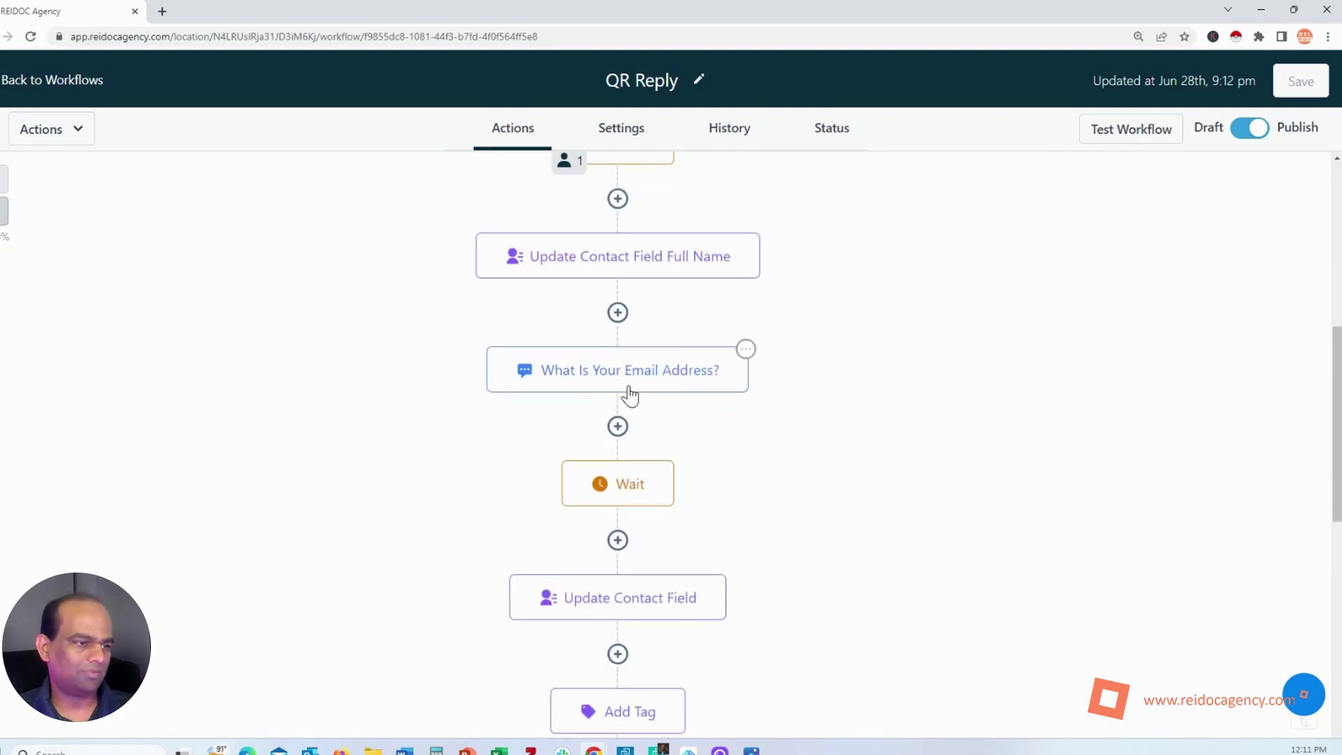
scroll(684, 488, "down", 2)
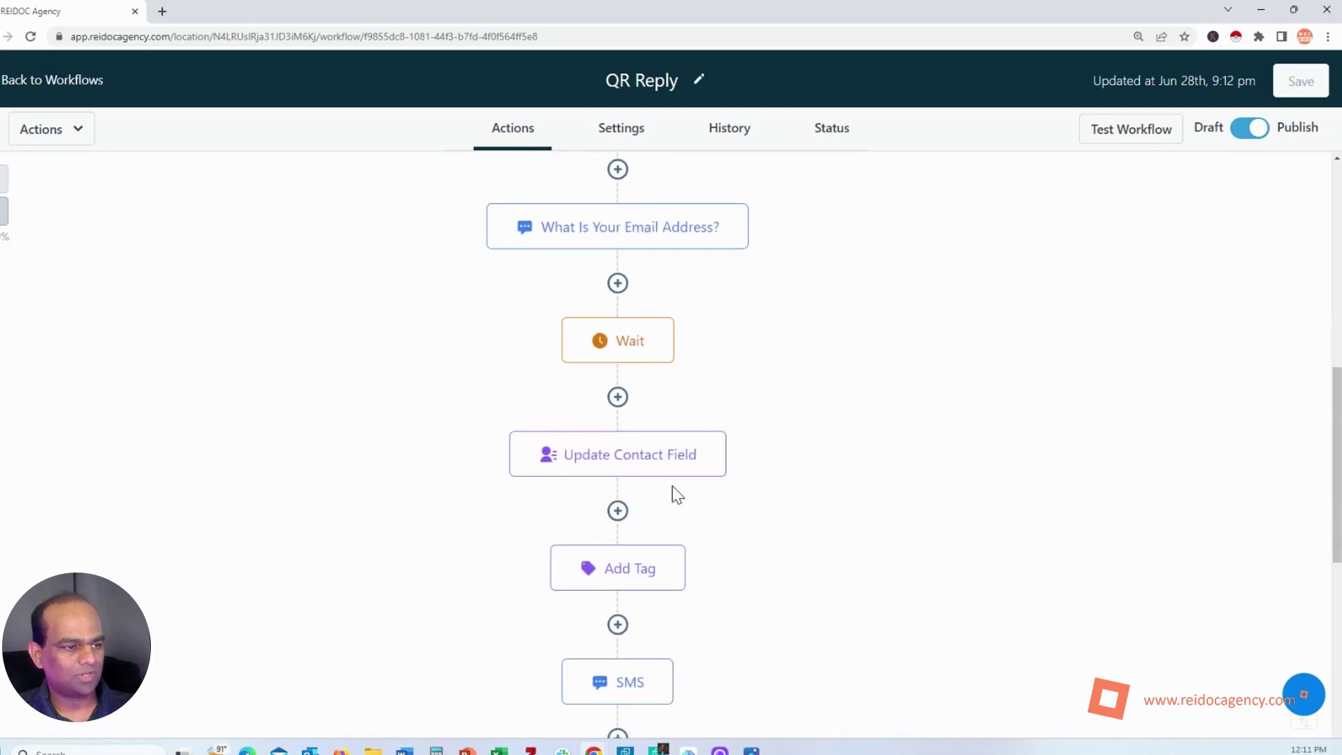
mouse_move(682, 575)
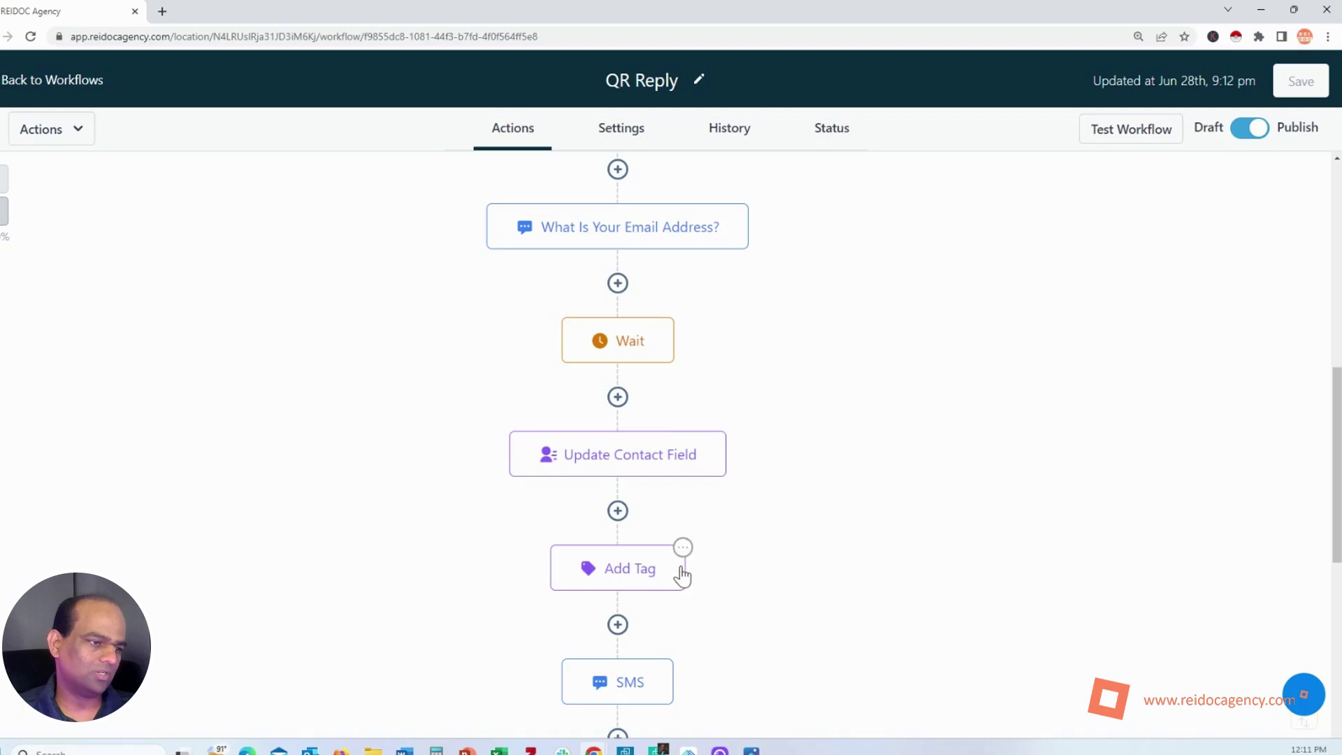
Examine the rest of the workflow from the Add Tag action through the Free Access message to the Yes, No and None branches.
scroll(682, 575, "down", 2)
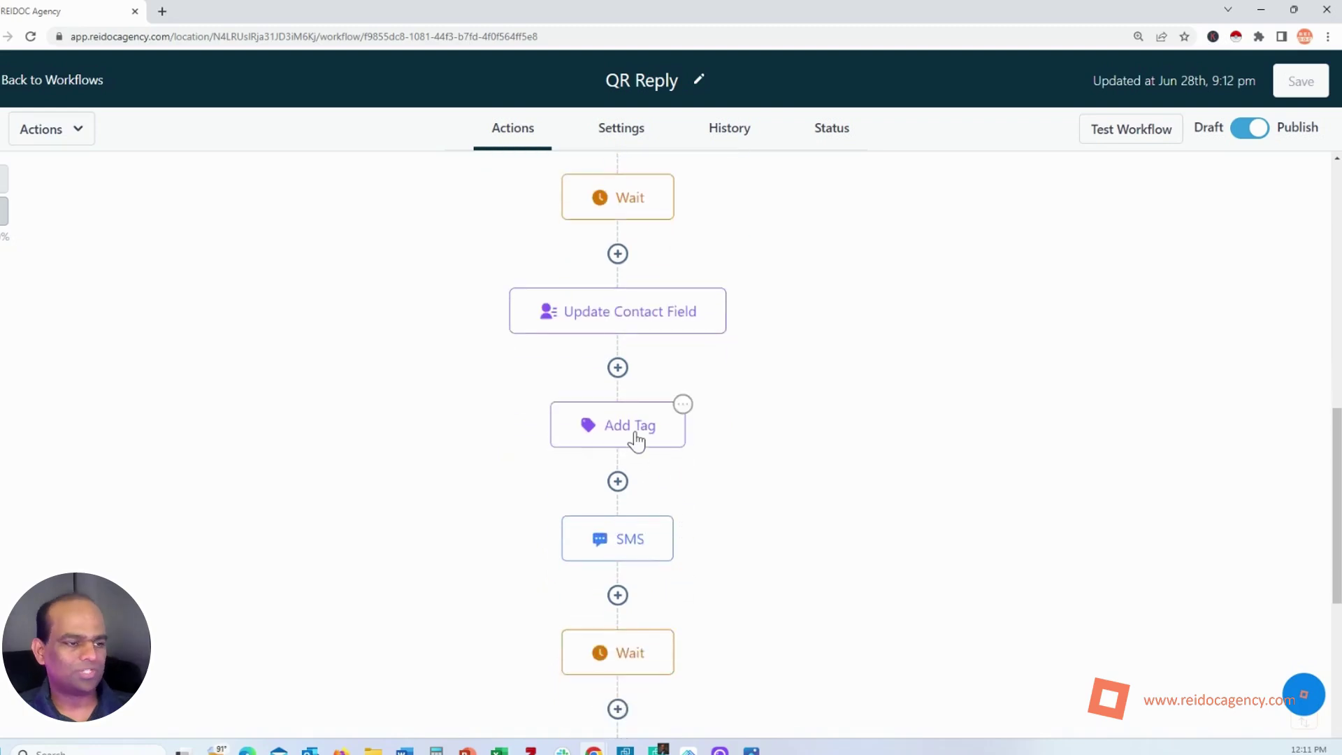
scroll(627, 545, "down", 1)
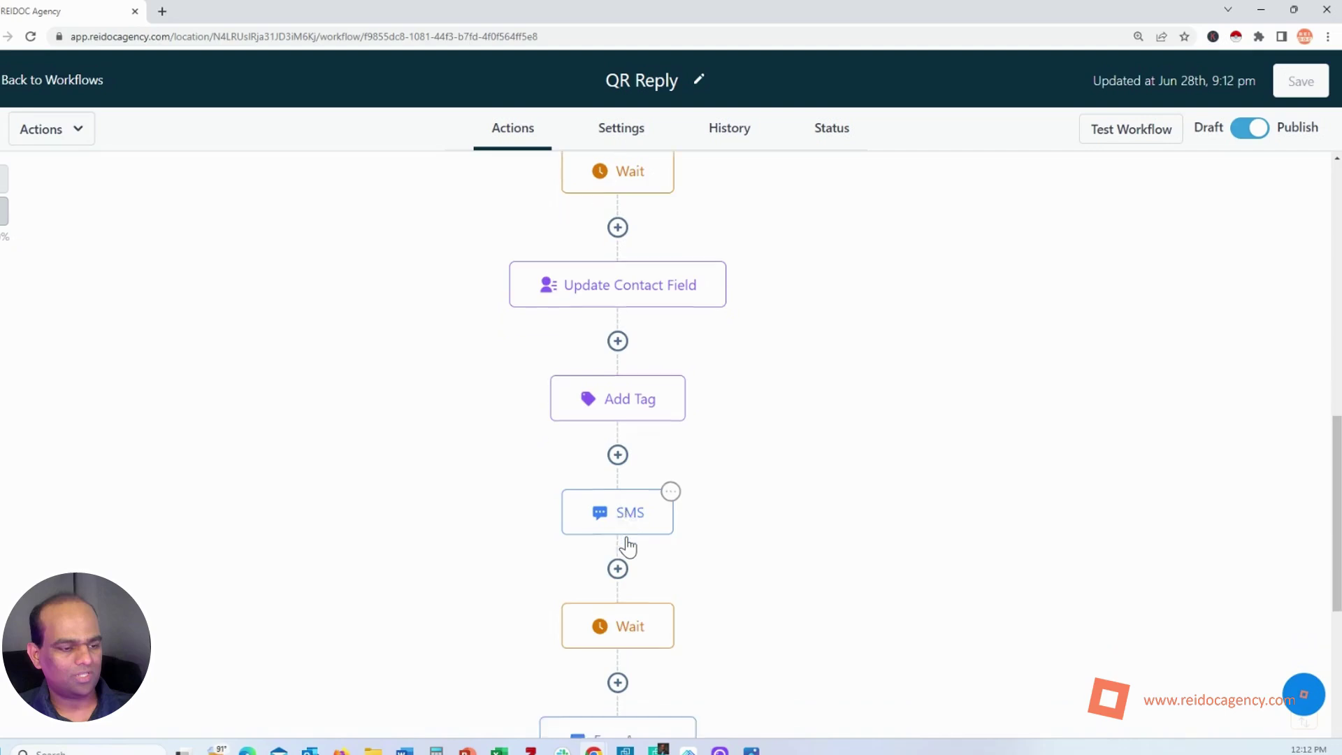
scroll(627, 548, "down", 2)
scroll(627, 548, "down", 1)
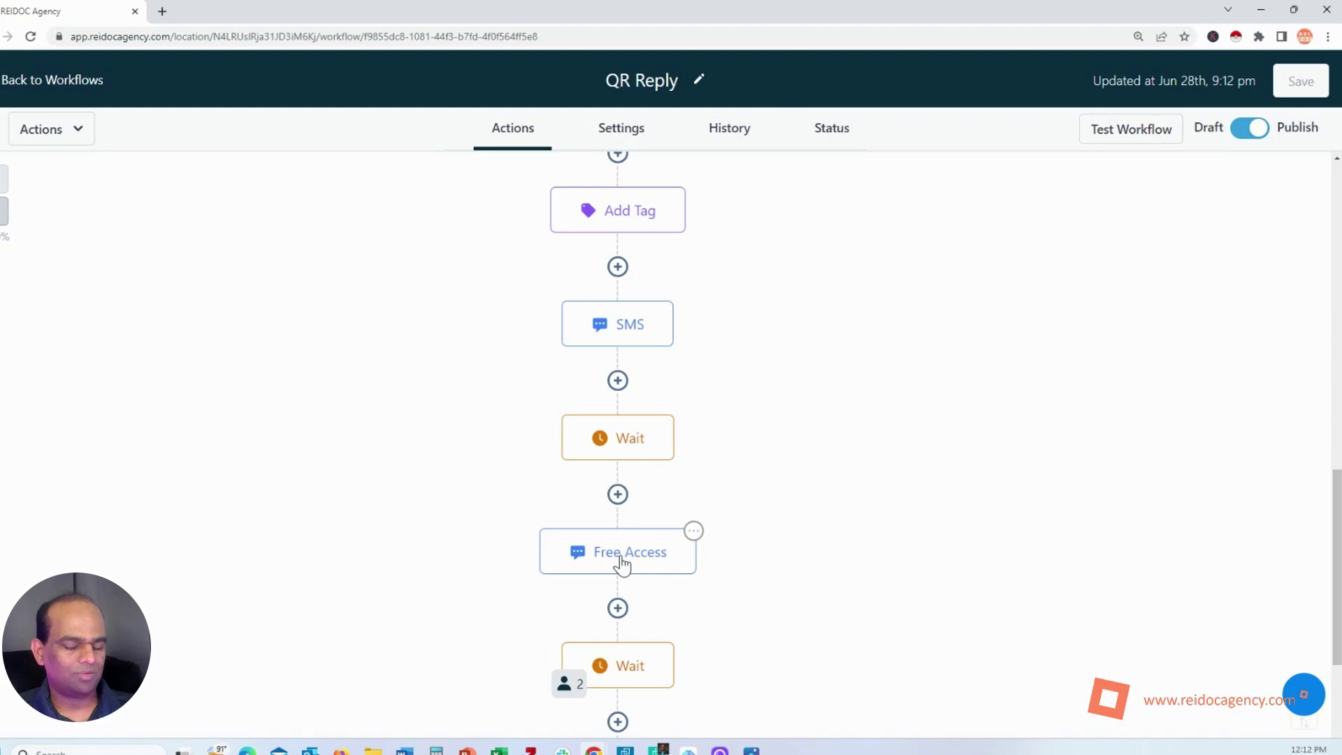
scroll(622, 564, "down", 2)
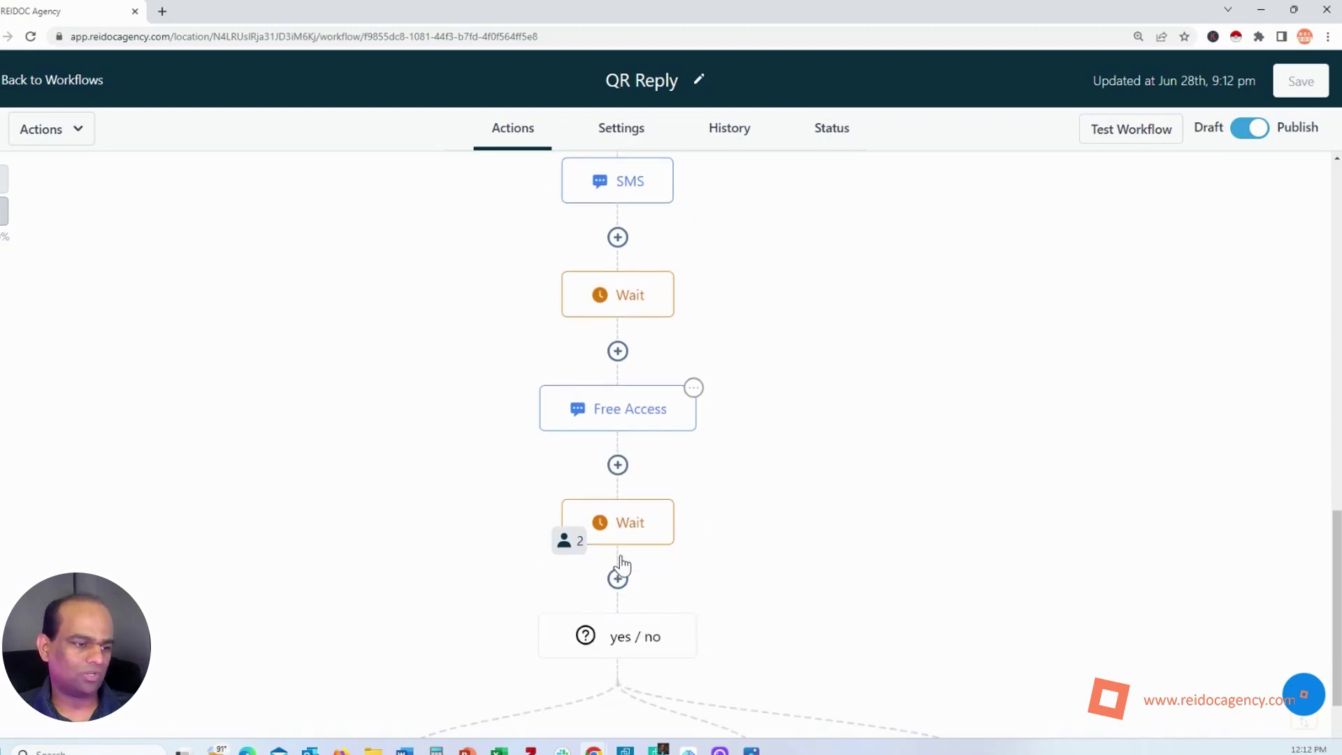
scroll(623, 565, "down", 2)
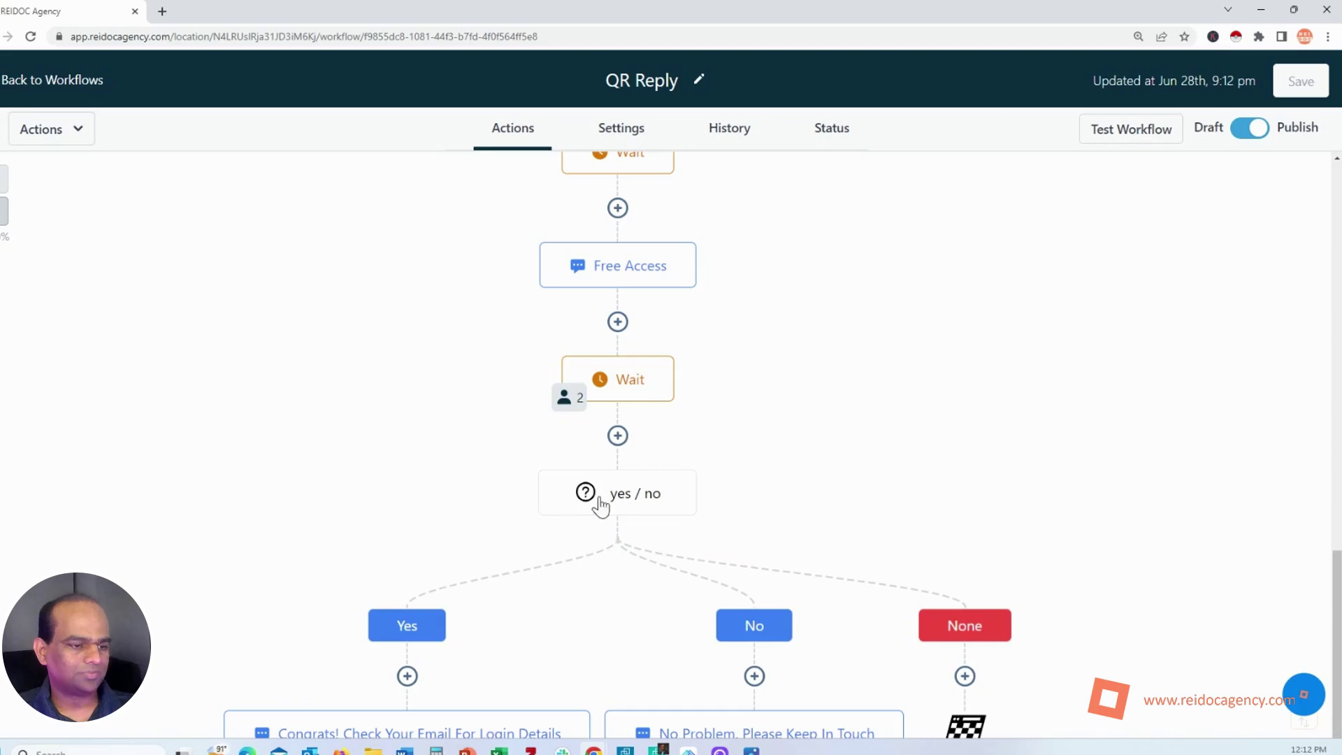
scroll(552, 568, "down", 2)
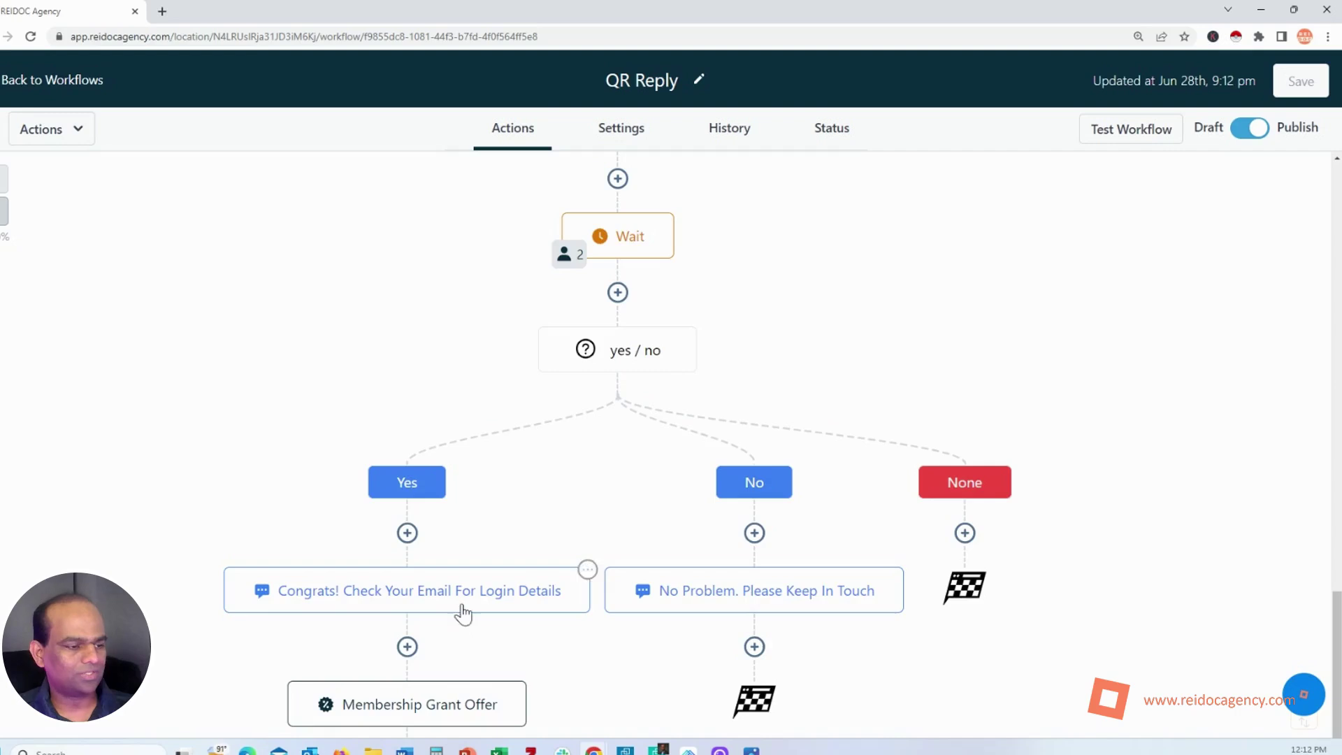
scroll(461, 615, "down", 2)
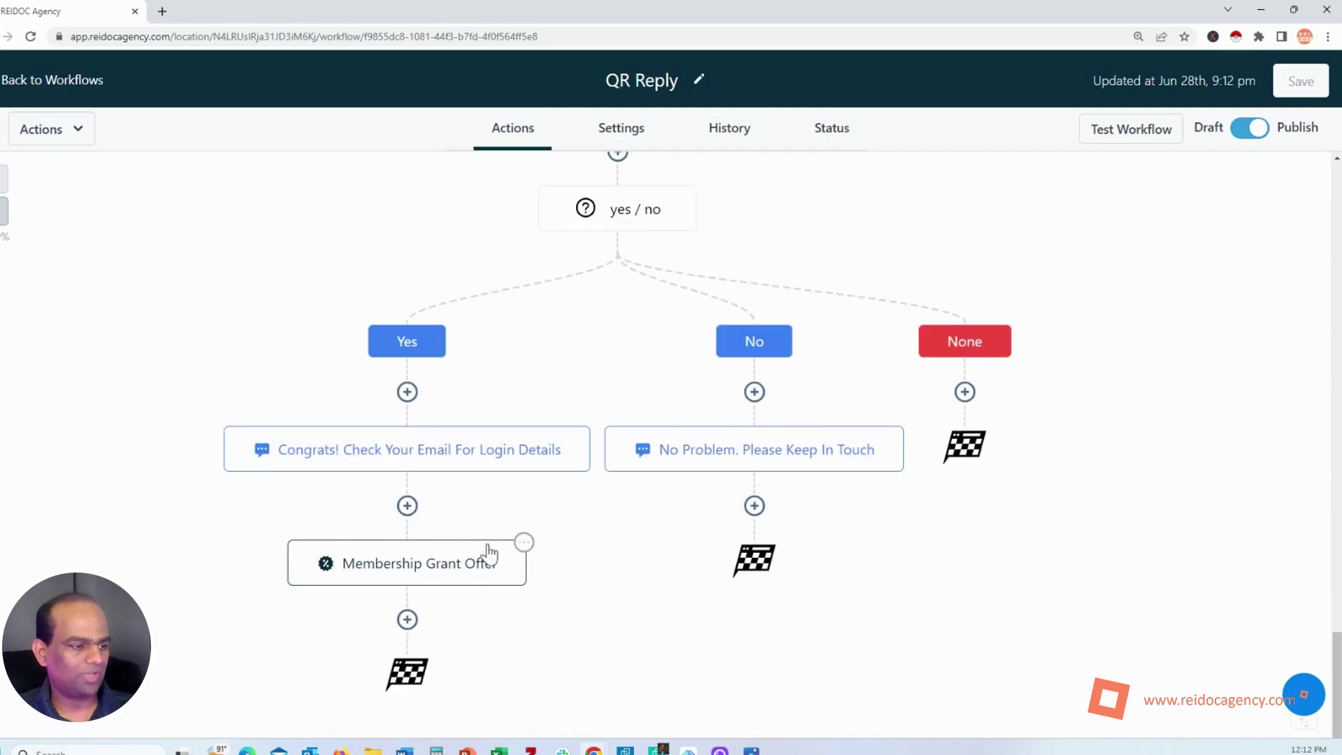
scroll(727, 556, "up", 7)
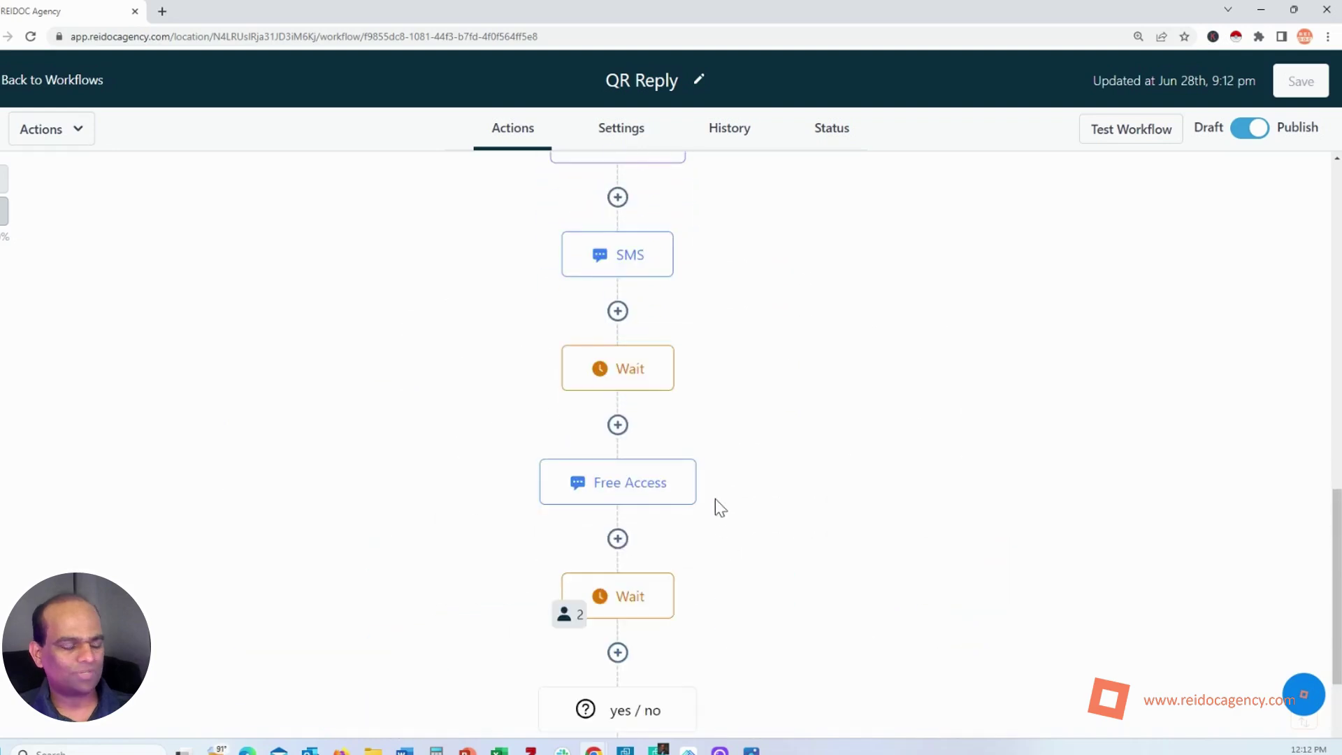
scroll(719, 497, "up", 3)
scroll(719, 496, "down", 3)
scroll(719, 494, "down", 3)
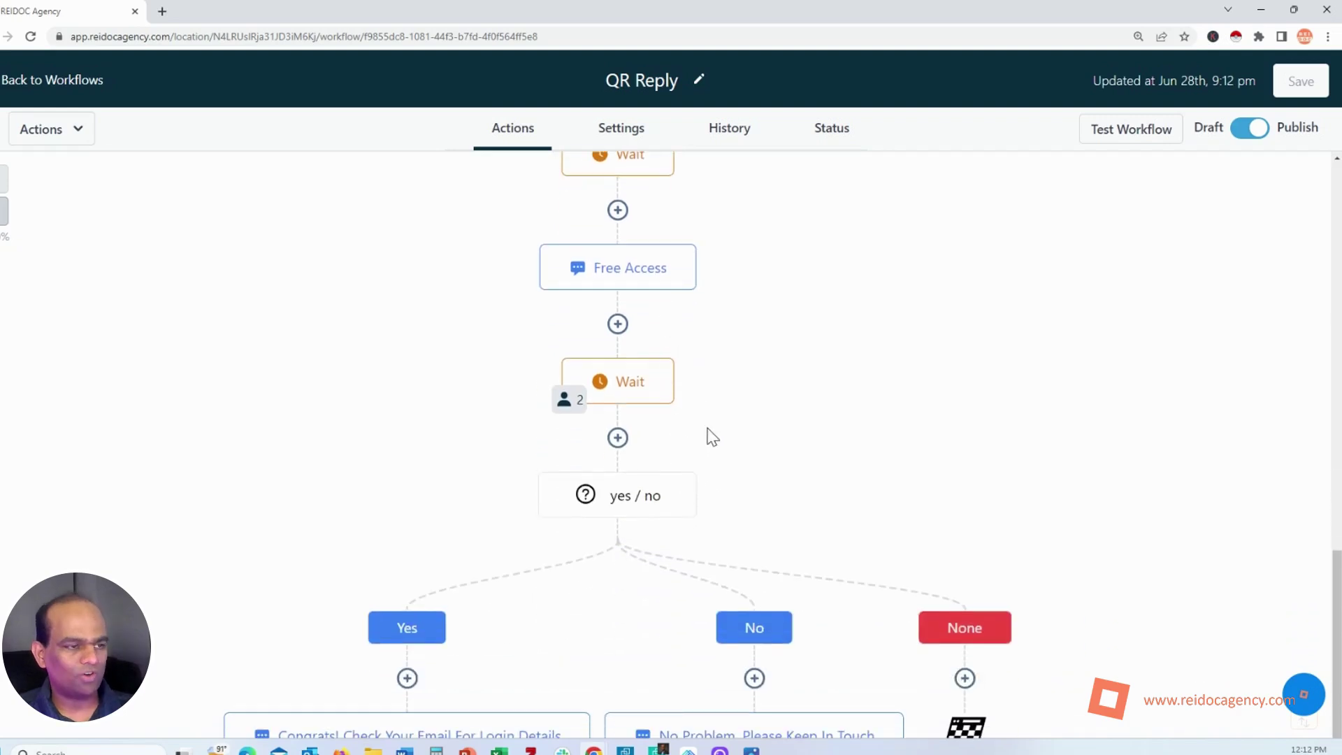
scroll(698, 493, "down", 3)
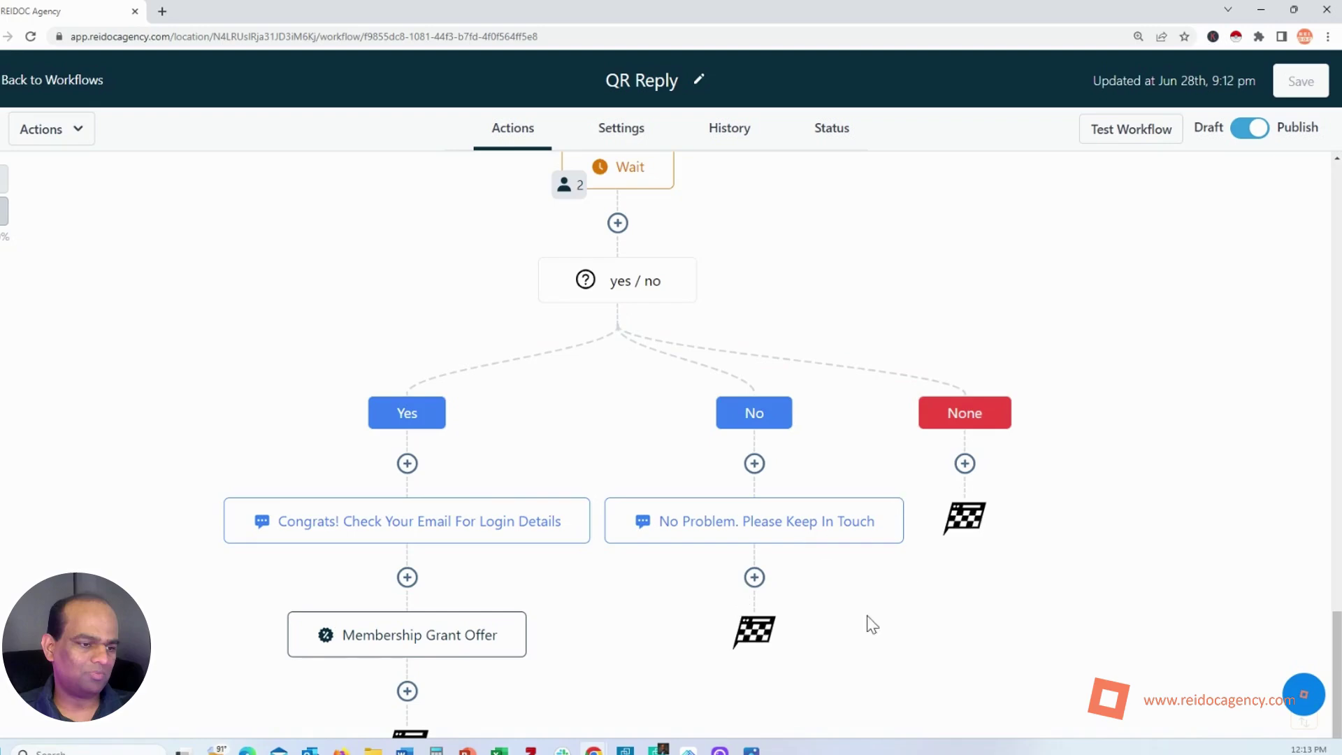
Switch to Photos and bring the qrCode.png image back on screen.
mouse_move(752, 750)
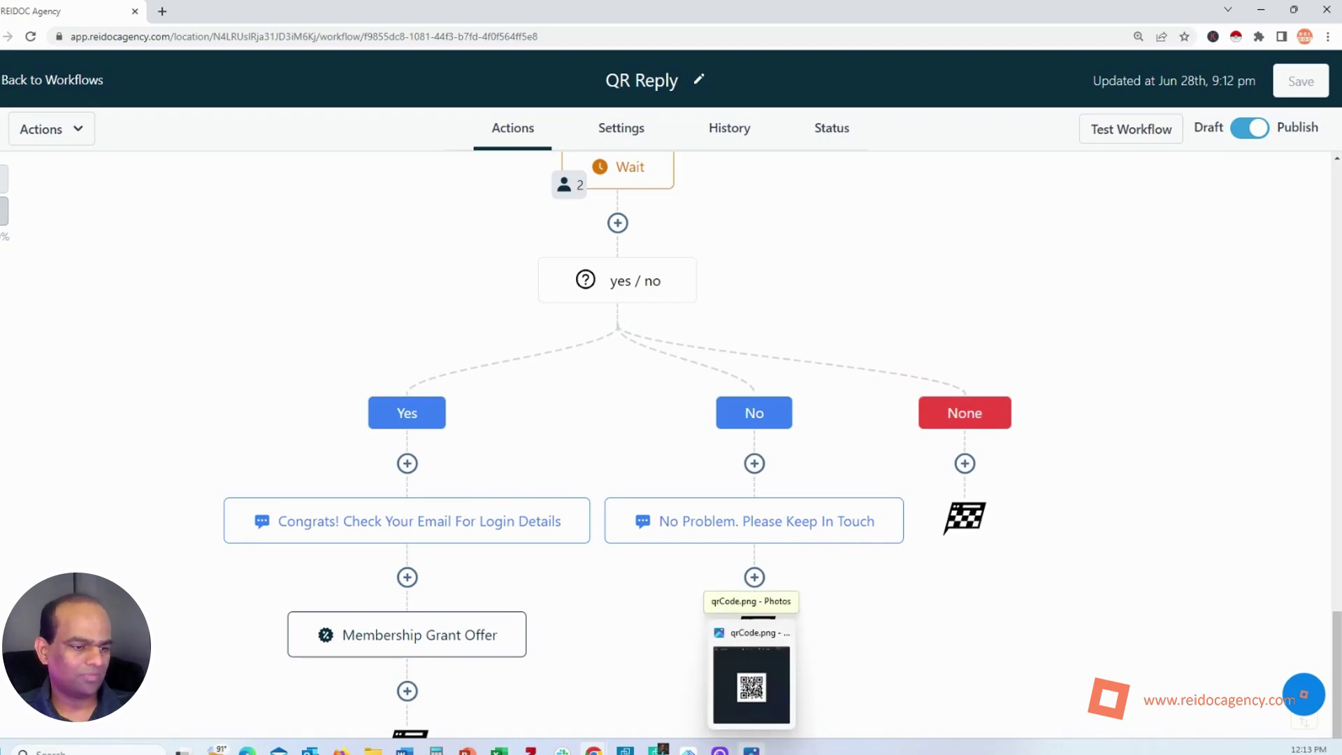
left_click(752, 685)
left_click(745, 111)
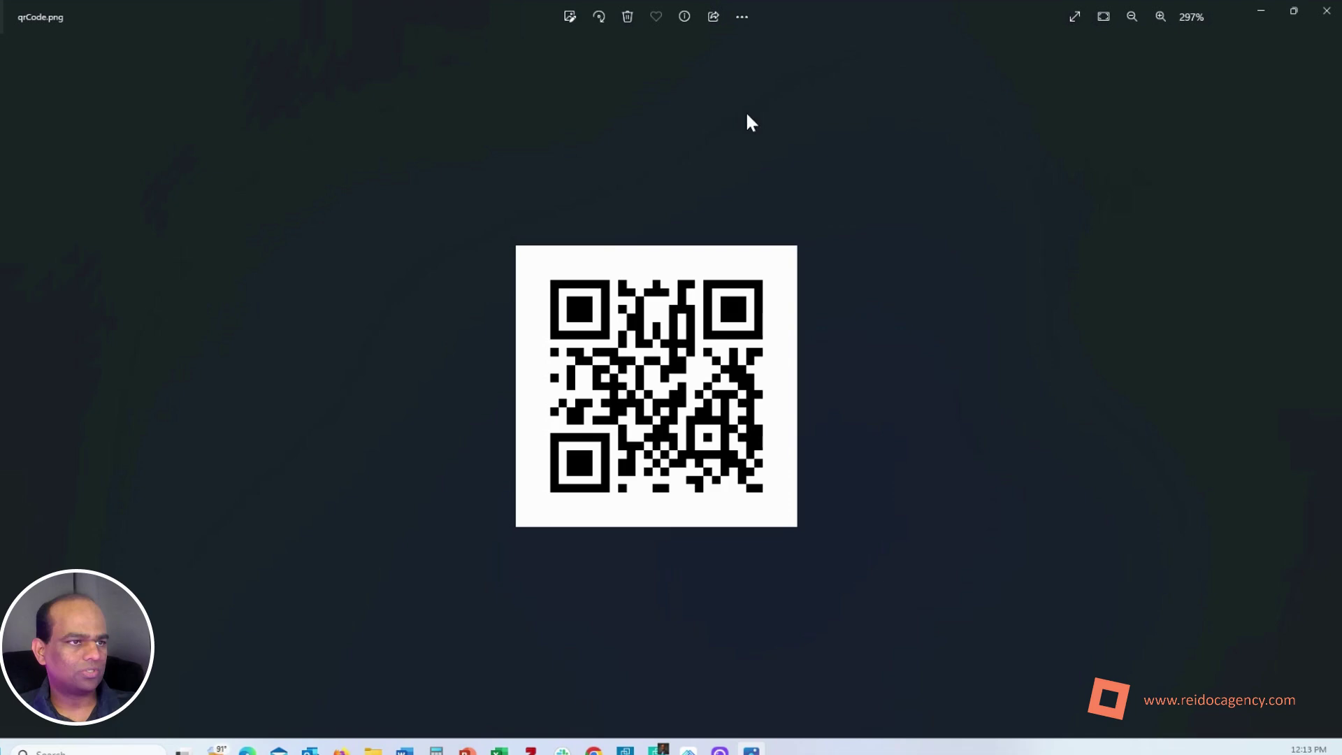